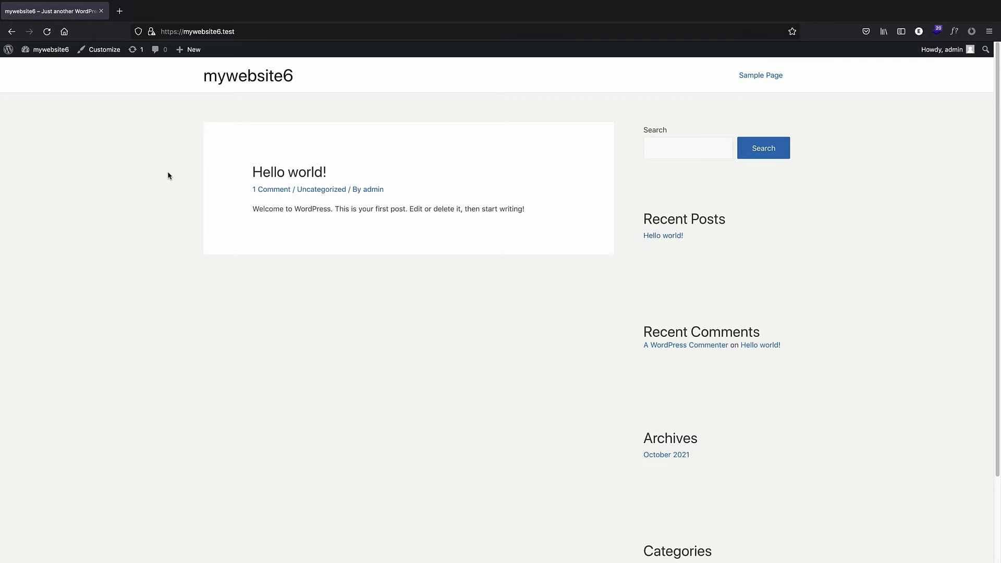
Open General Settings, allow anyone to register with the Subscriber default role, and save the changes.
left_click(7, 50)
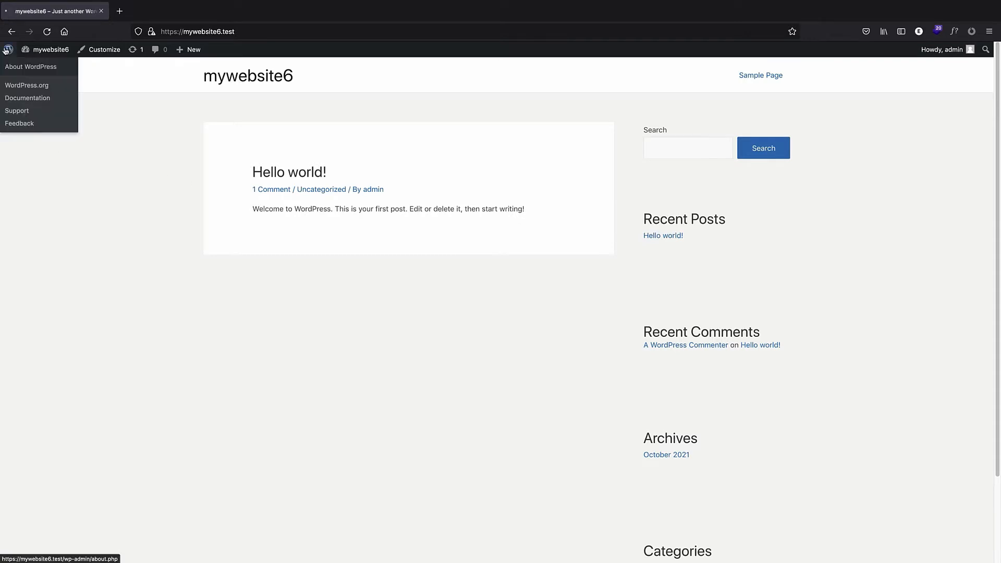
mouse_move(45, 276)
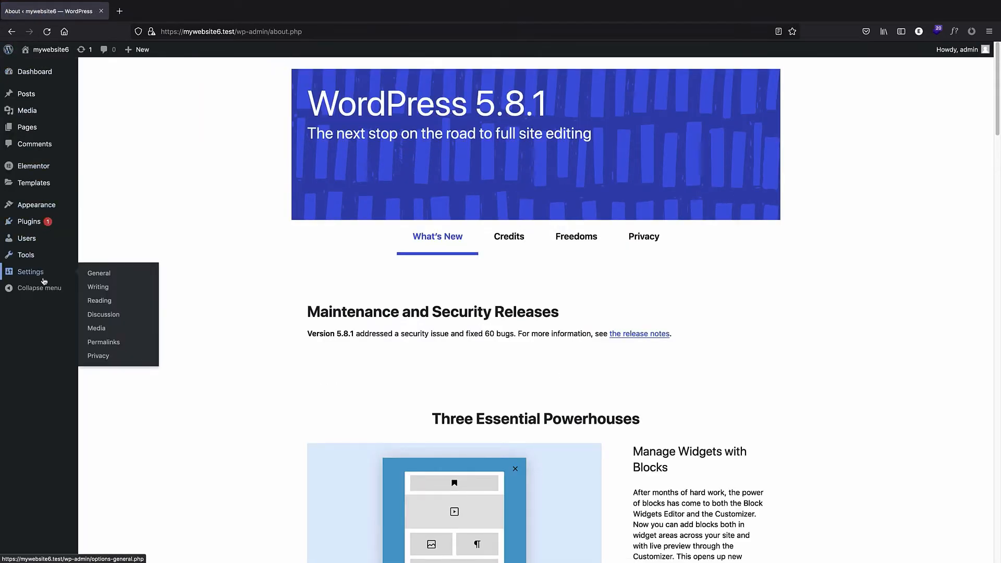
left_click(107, 273)
scroll(143, 311, "down", 1)
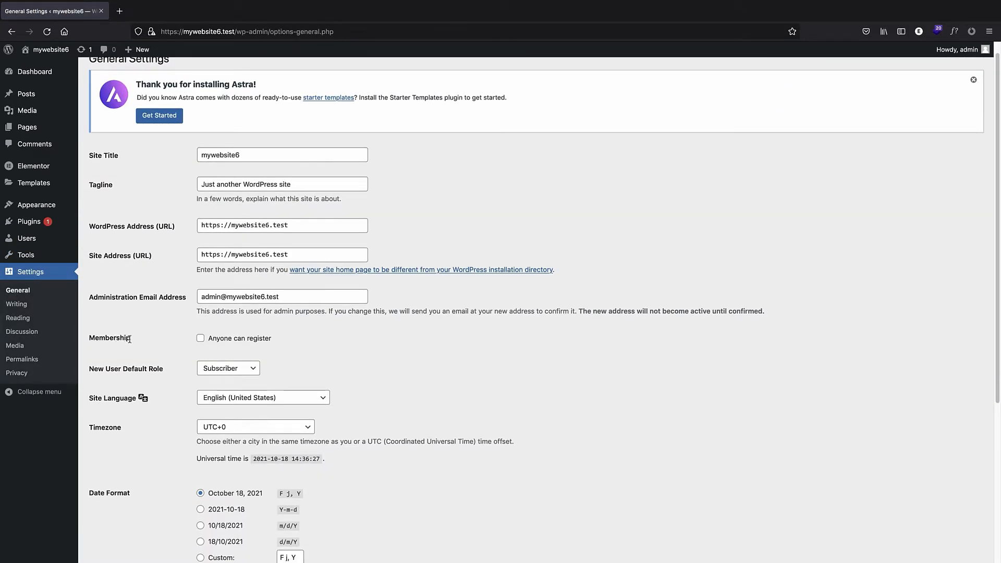
left_click(200, 339)
scroll(174, 327, "down", 2)
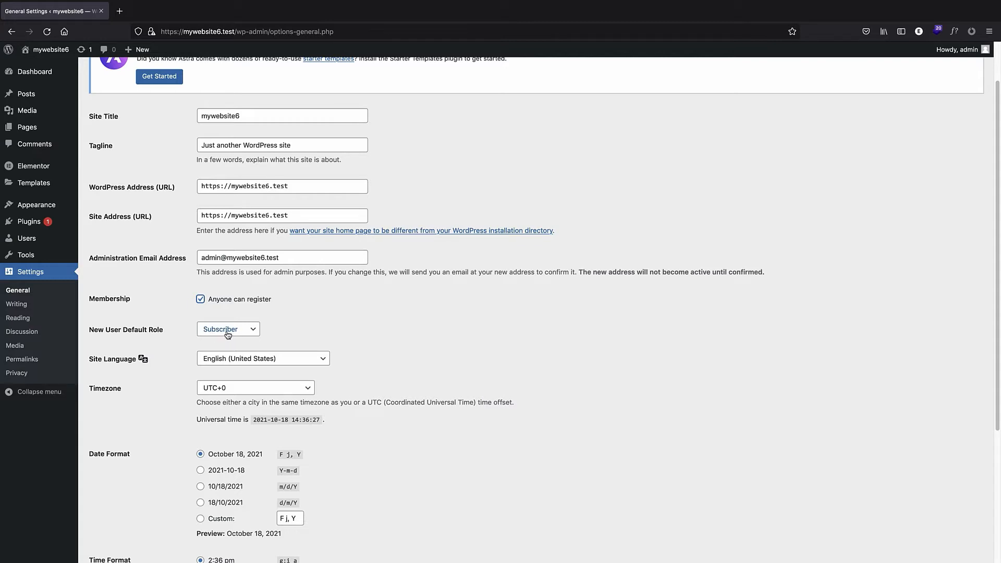
left_click(247, 330)
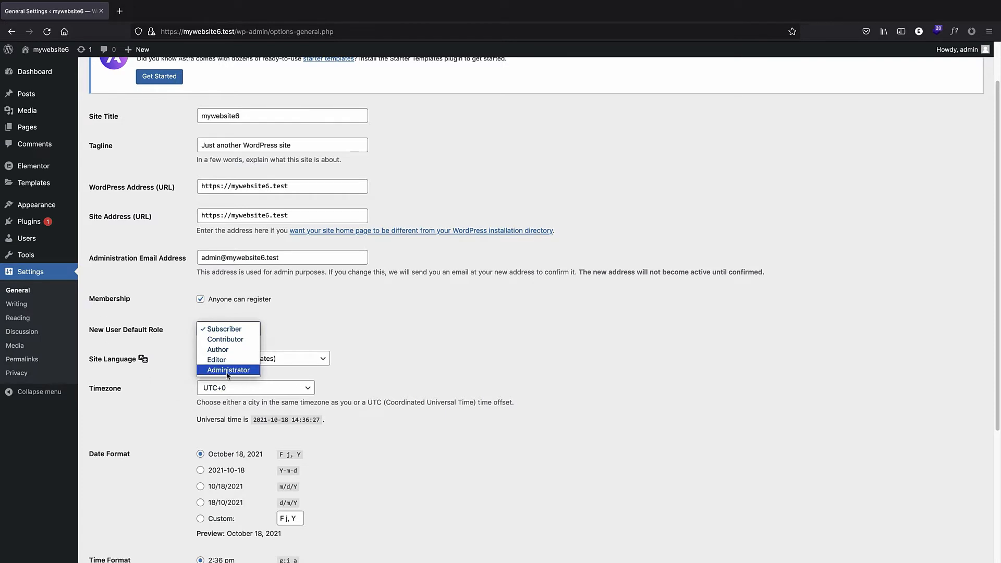
left_click(181, 361)
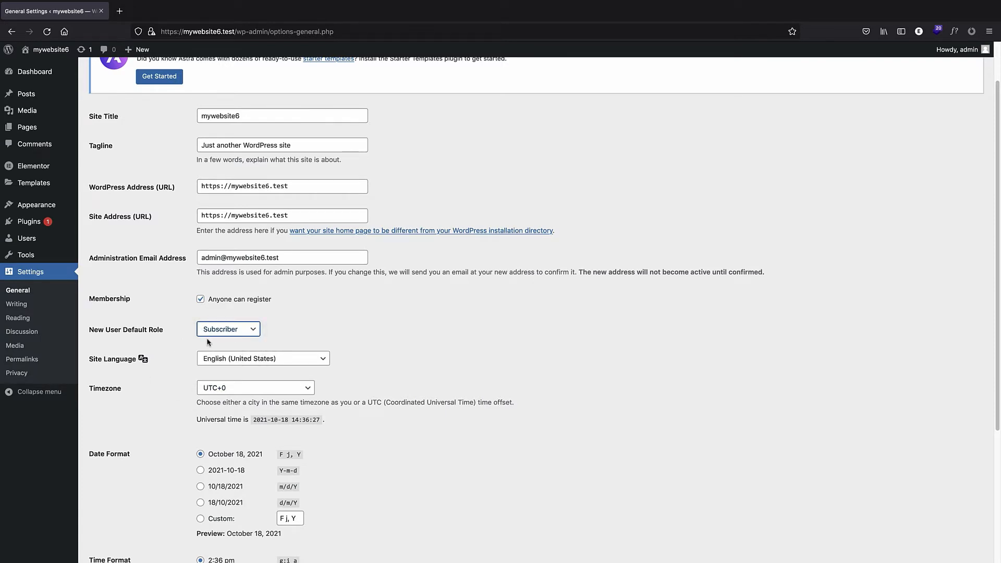
scroll(260, 326, "down", 4)
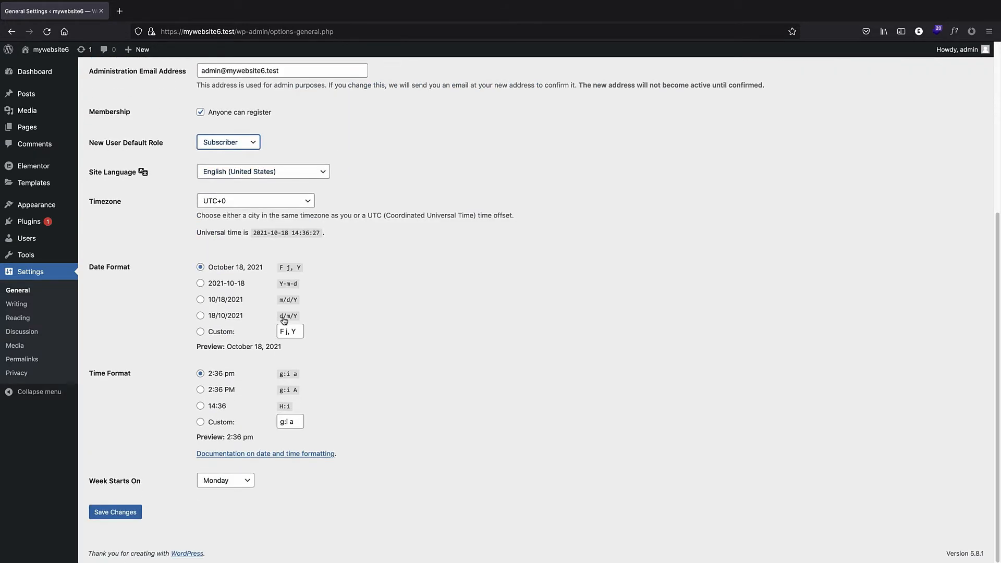
left_click(114, 514)
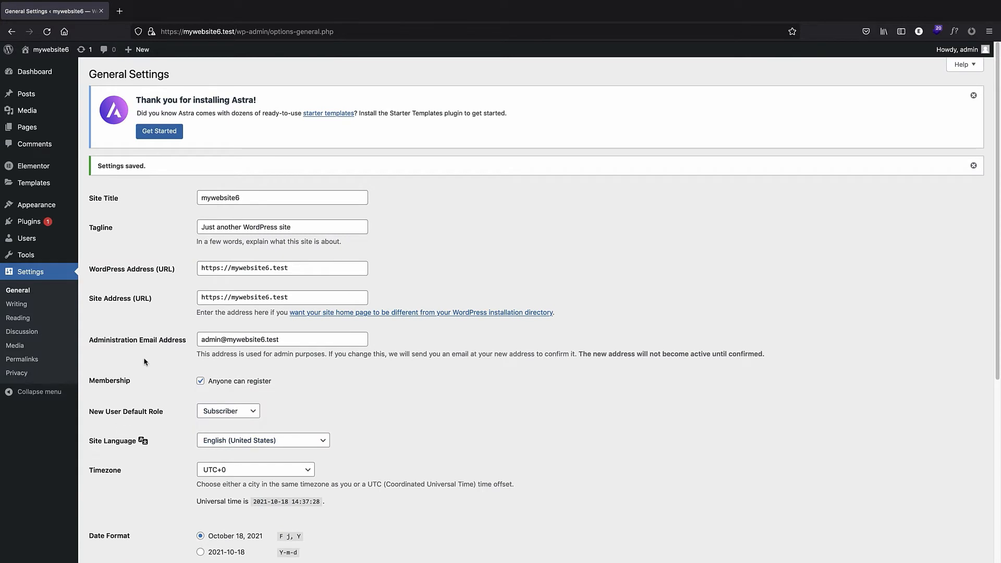
Visit the site's front end and log out of the admin account.
scroll(172, 360, "down", 1)
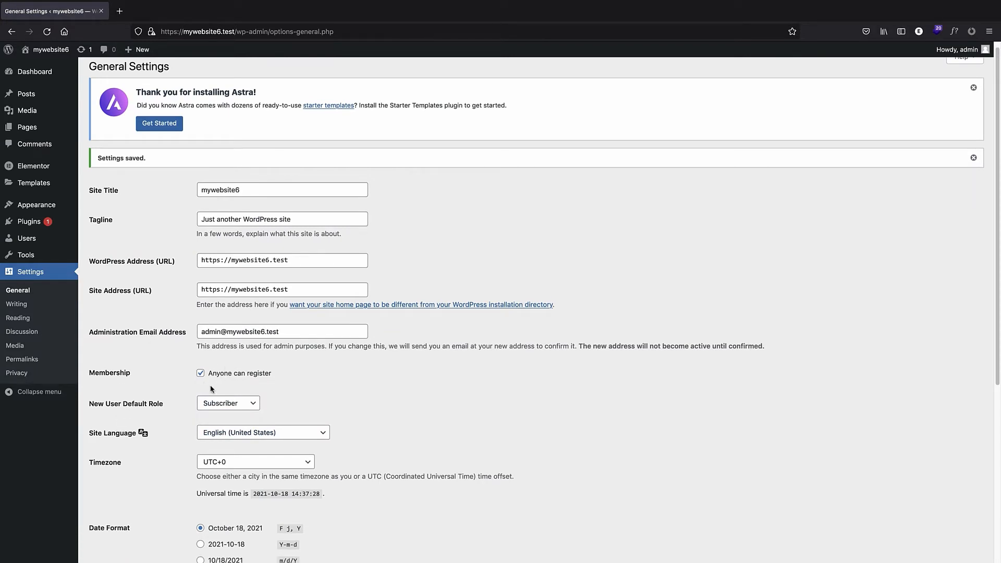
left_click(35, 67)
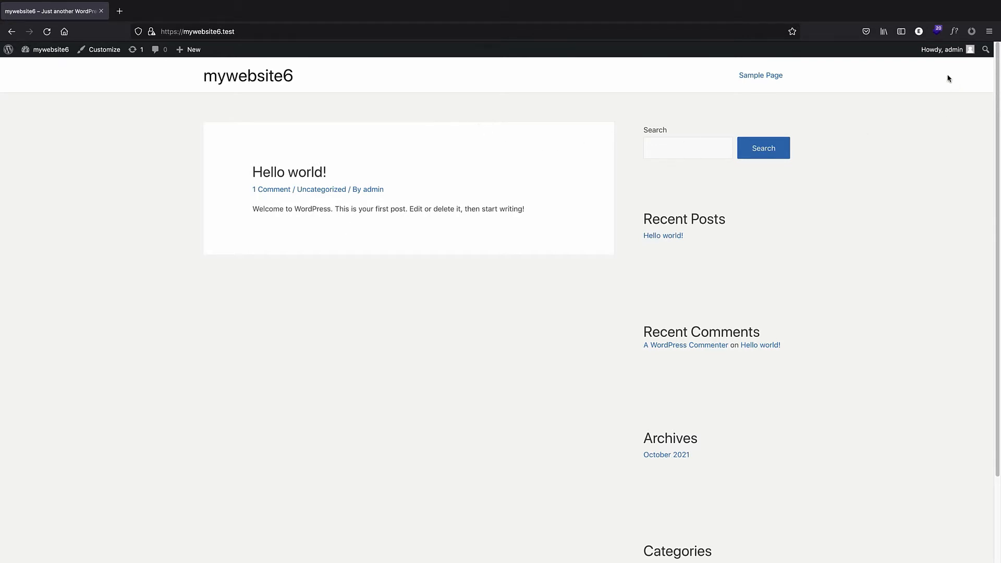
mouse_move(940, 53)
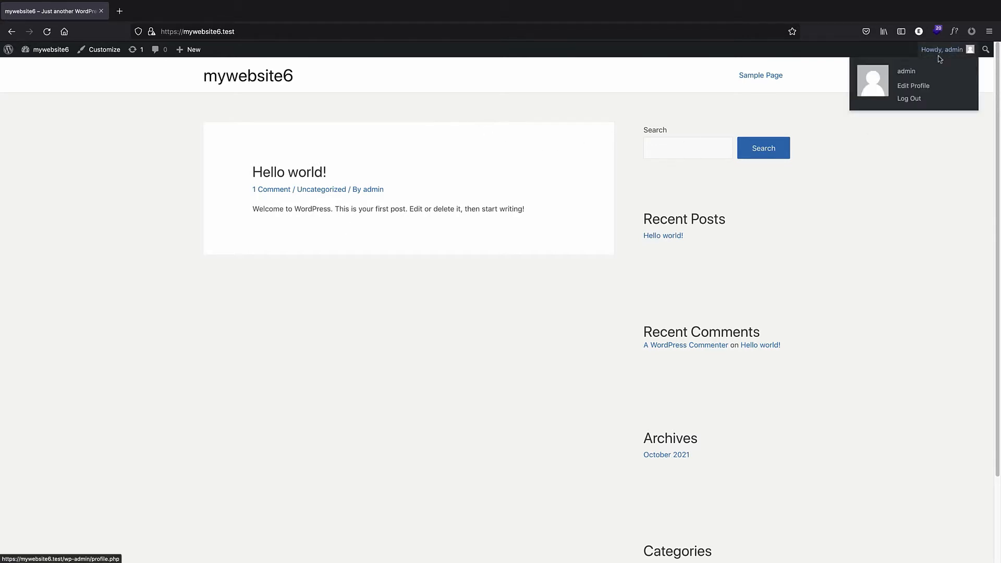
left_click(910, 98)
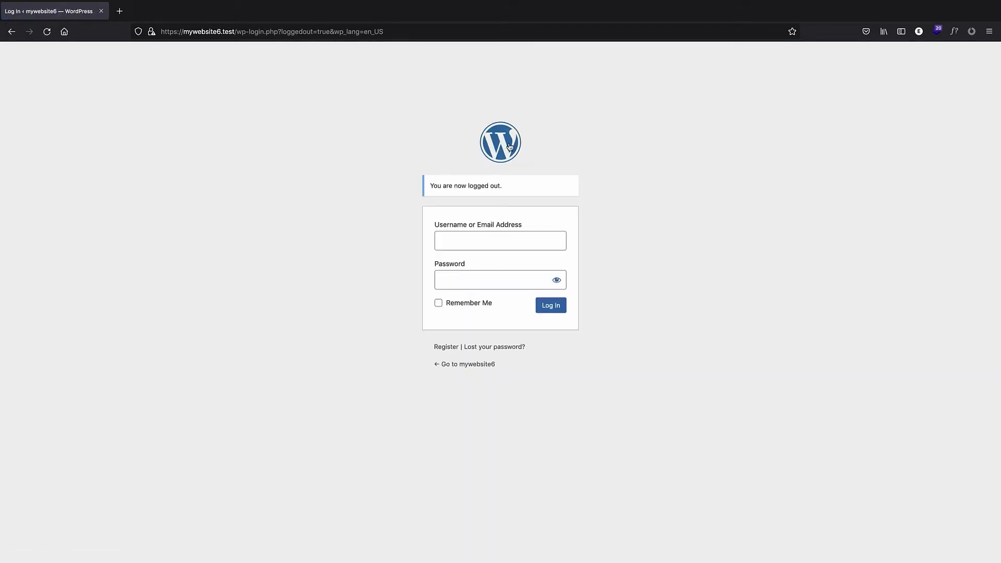
Look over the registration, login and lost-password pages.
left_click(444, 350)
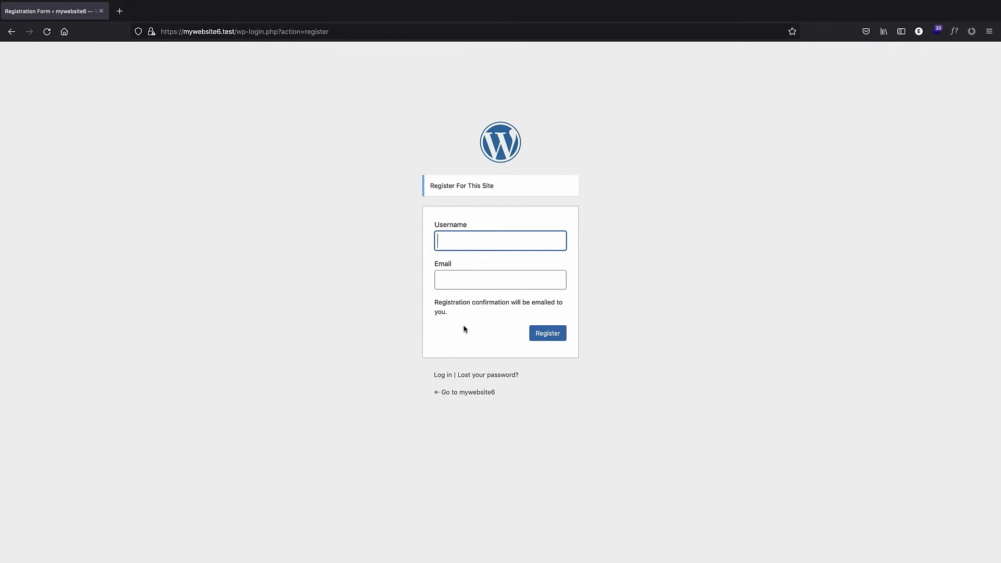
left_click(441, 375)
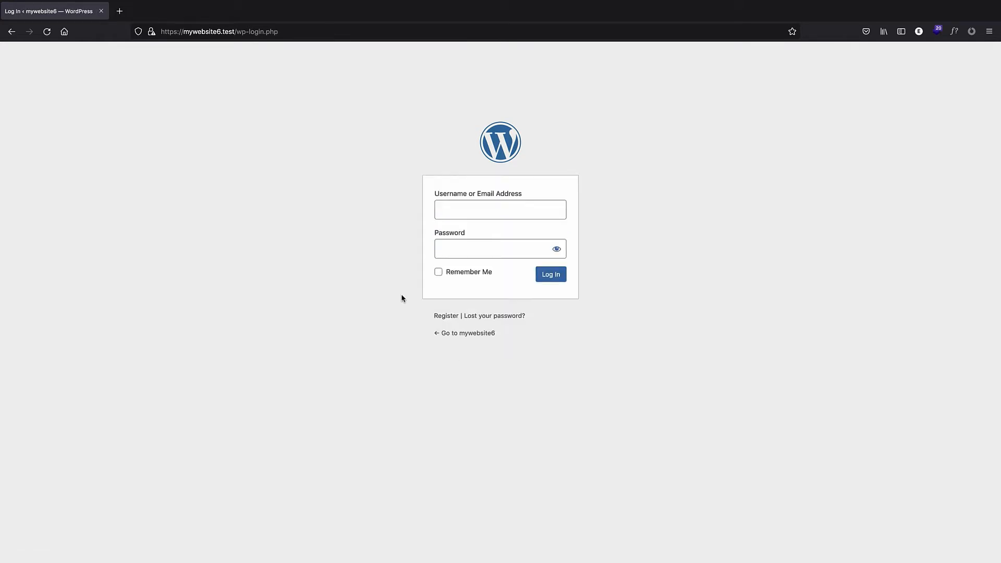
left_click(490, 316)
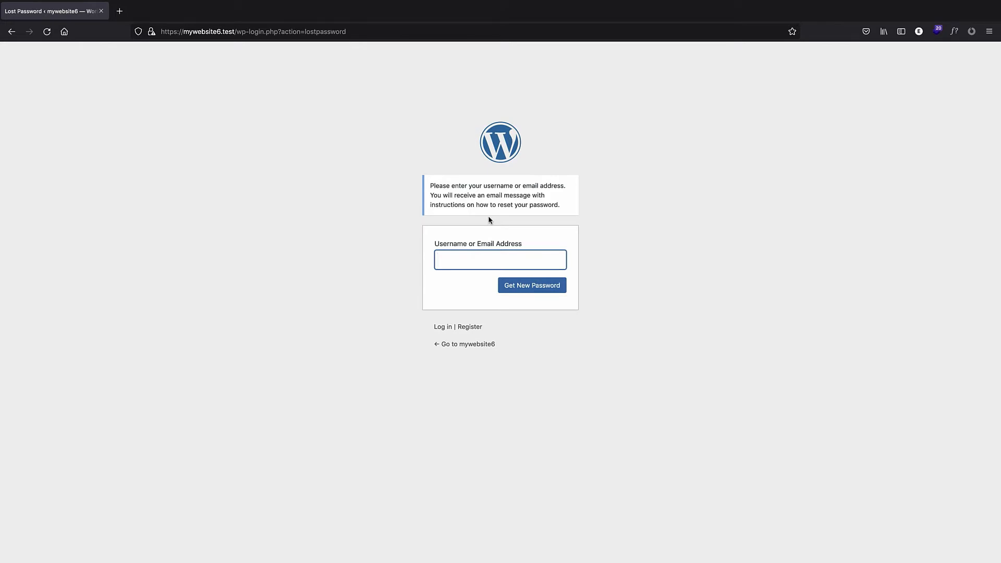
left_click(396, 216)
left_click(11, 32)
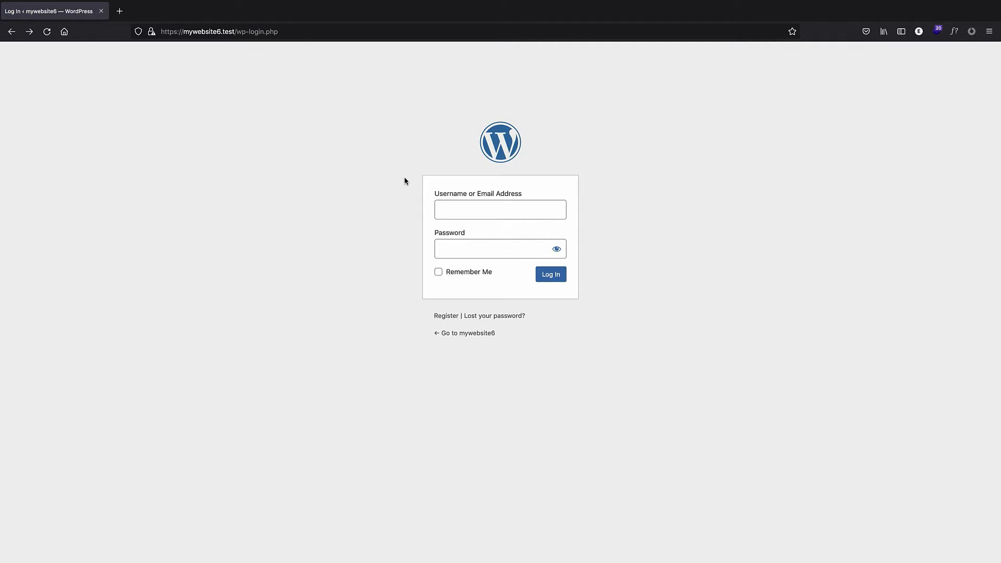
Navigate to the site's /wp-admin address.
left_click_drag(295, 31, 234, 30)
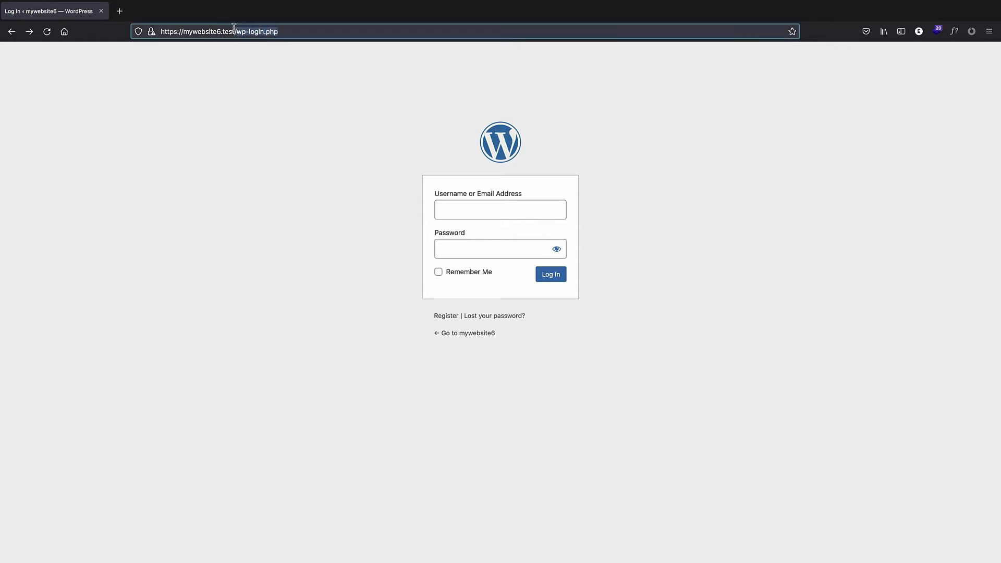
key("BackSpace")
key("Return")
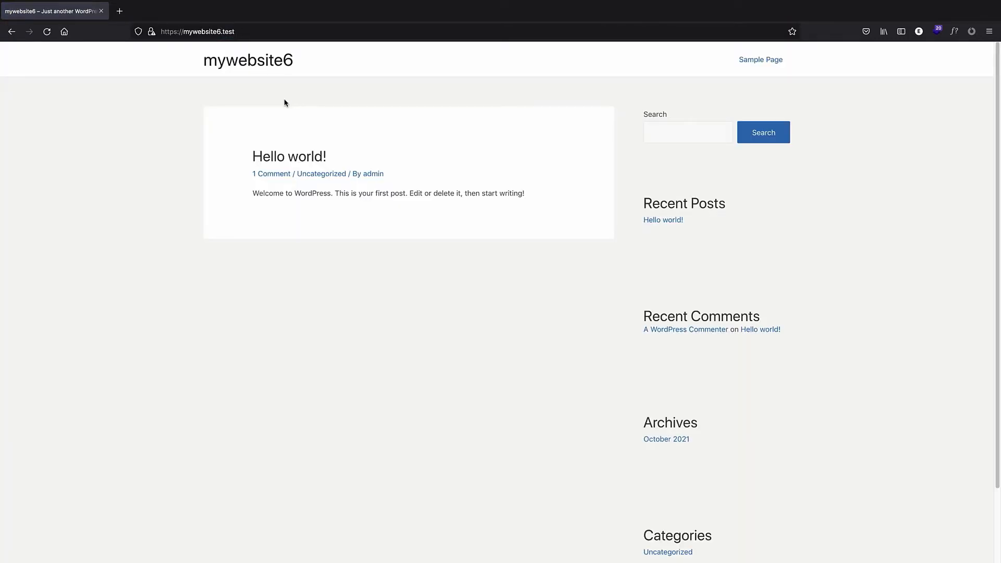
left_click(258, 32)
left_click(256, 31)
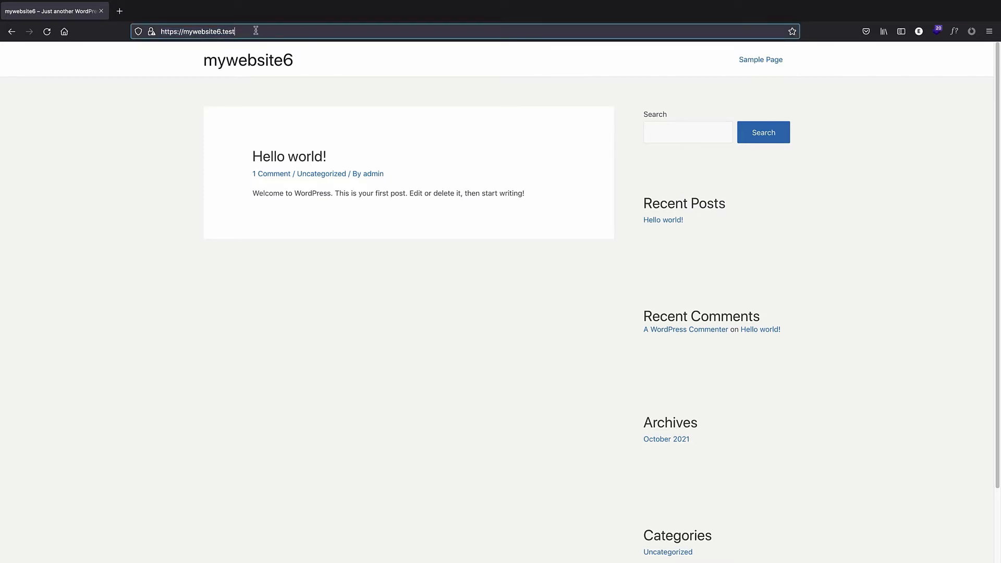
type("/")
type("wp-")
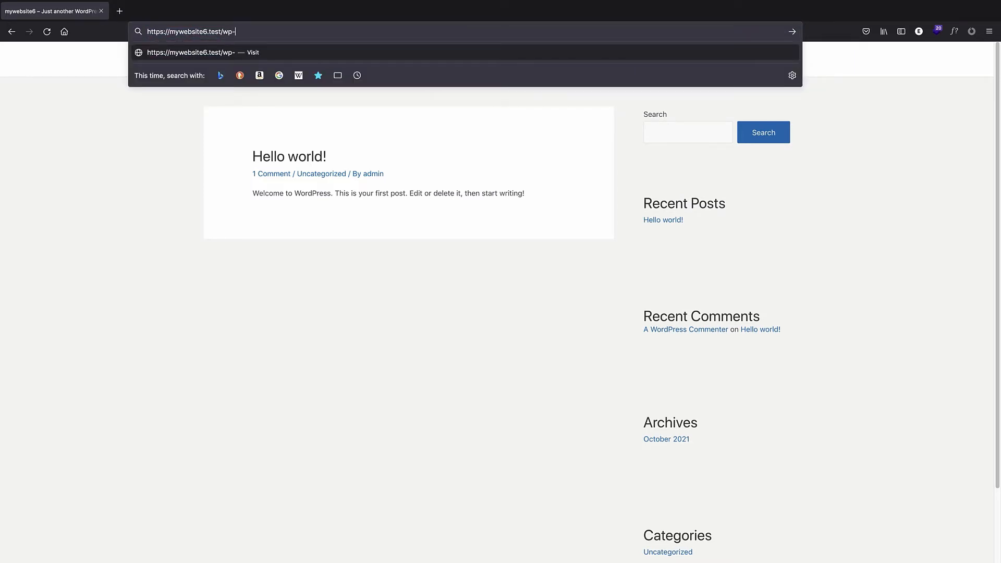
type("admin")
key("Return")
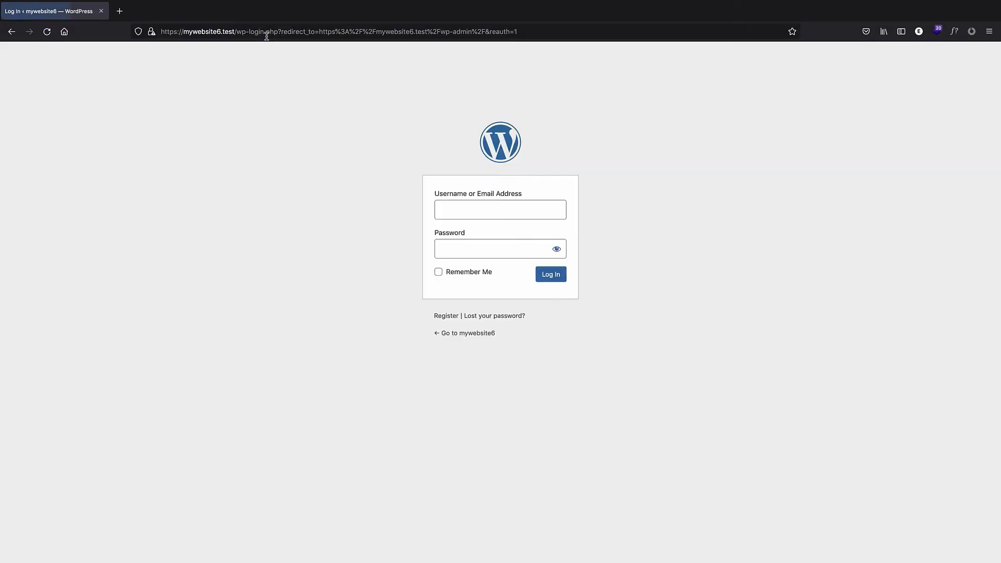
Log in with the admin account's username and password, and dismiss the browser's save-login prompt.
left_click(459, 224)
left_click(487, 248)
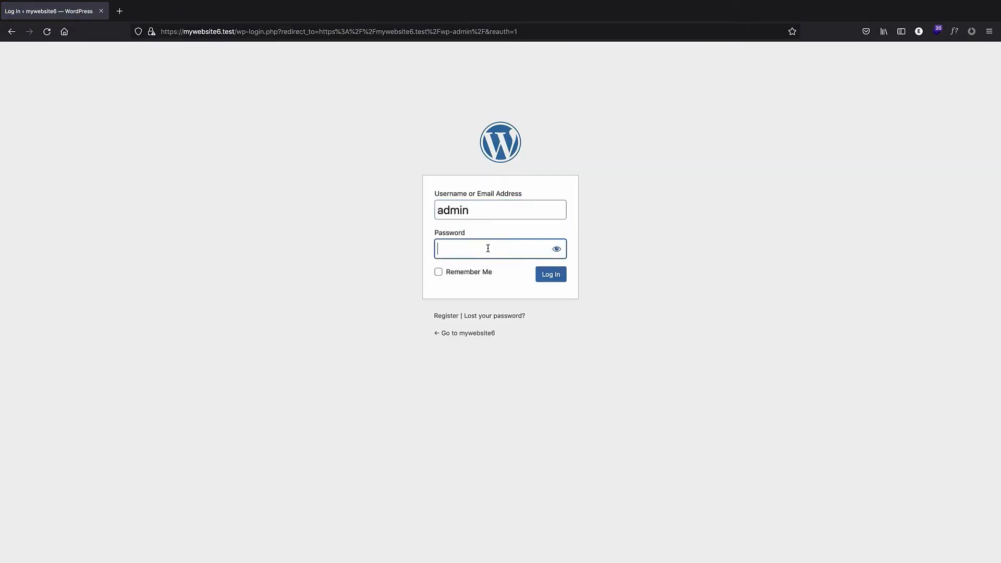
type("12345")
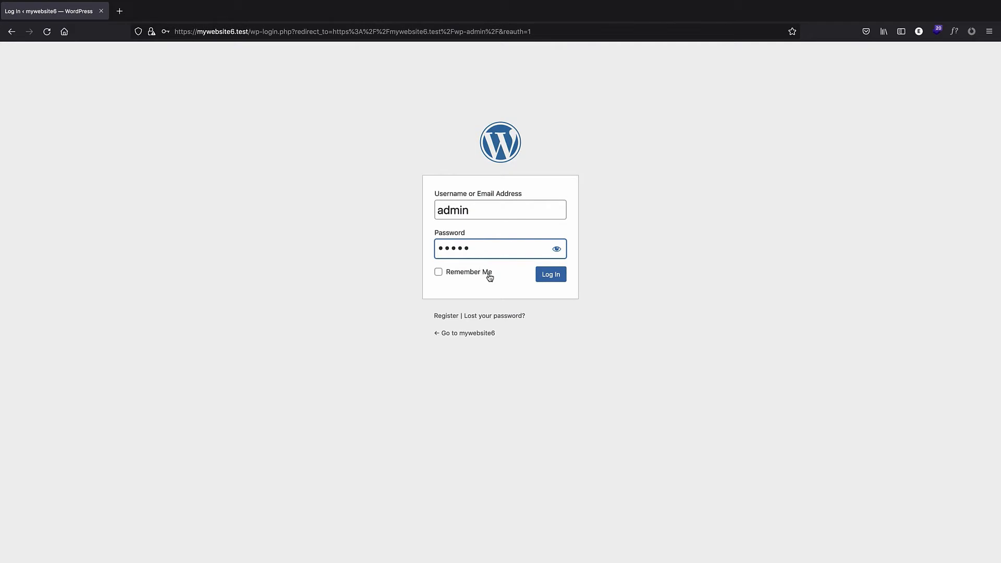
left_click(461, 272)
left_click(547, 277)
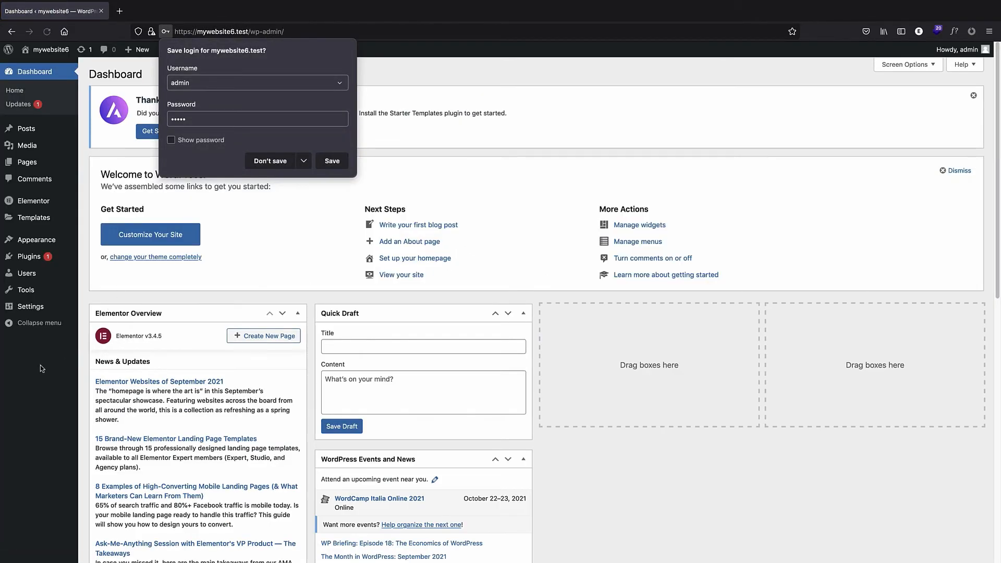
left_click(42, 363)
Open the Widgets page under Appearance and close the block widgets welcome guide.
mouse_move(74, 218)
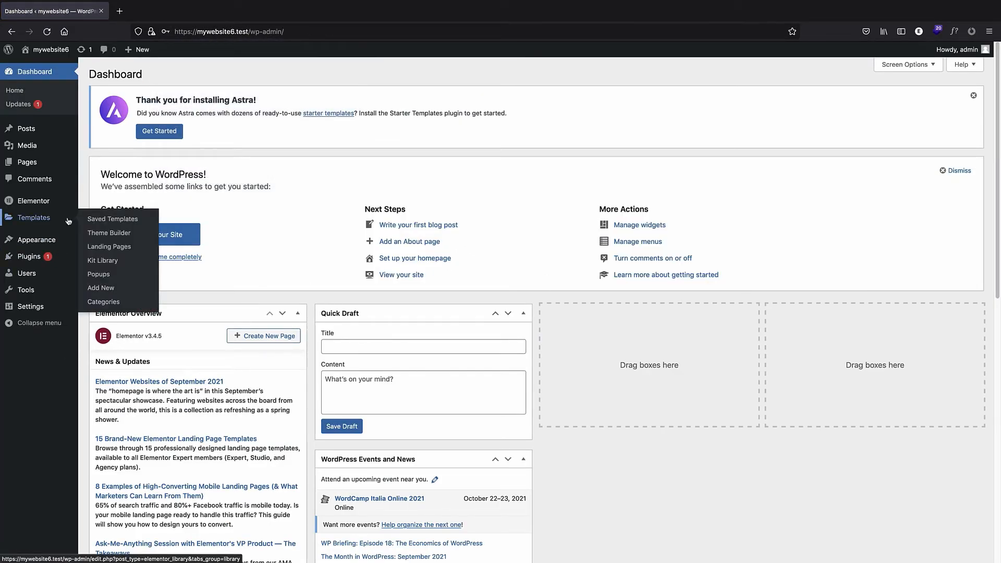
mouse_move(52, 239)
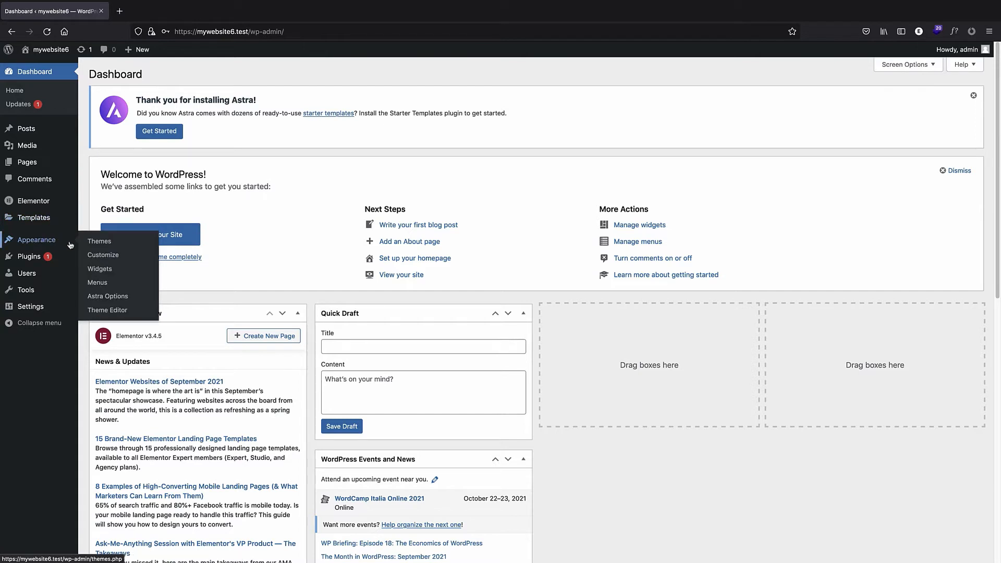
left_click(106, 270)
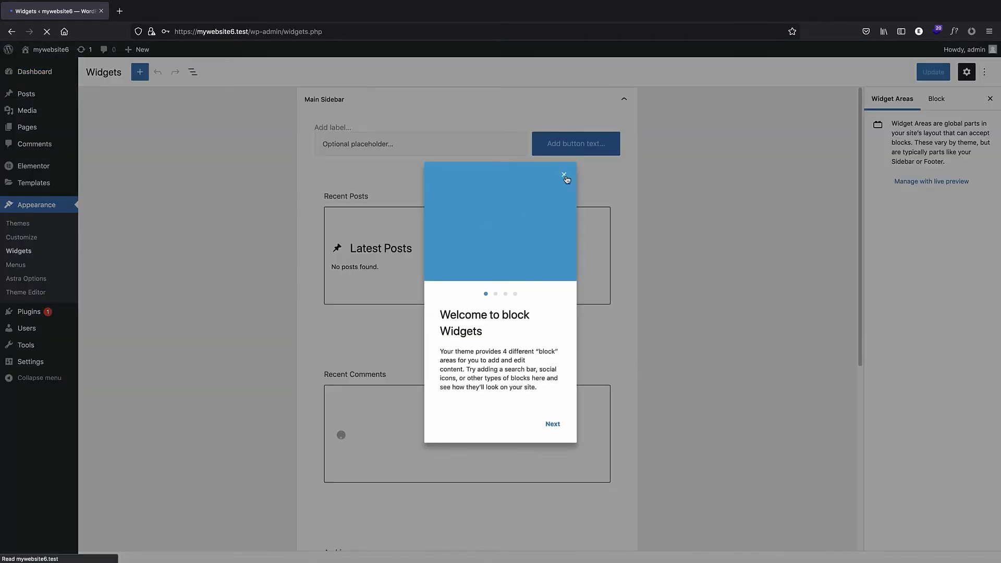
left_click(563, 174)
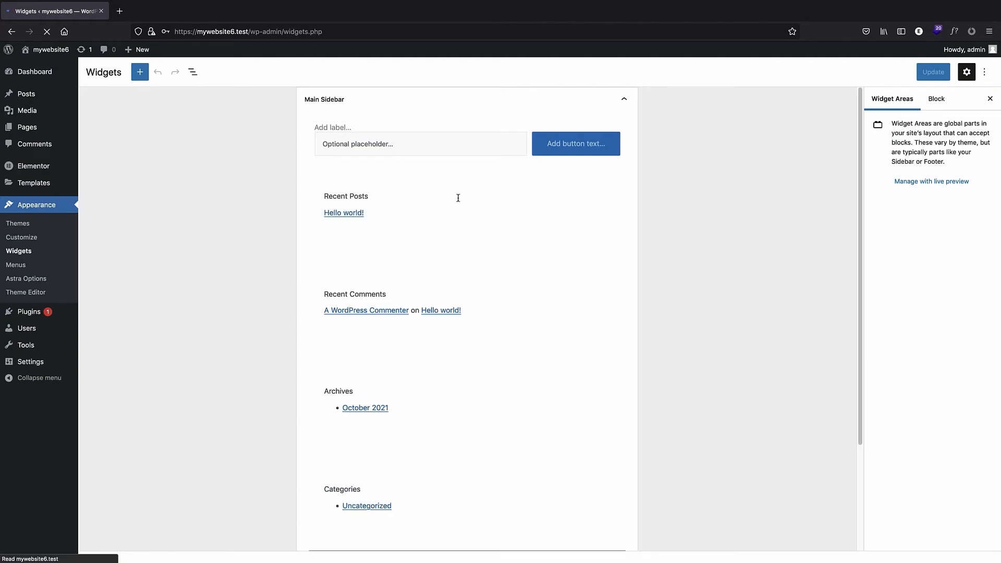
Add a Meta widget to the Main Sidebar below the search block and update the widgets.
scroll(457, 238, "down", 4)
scroll(432, 264, "up", 3)
left_click(373, 147)
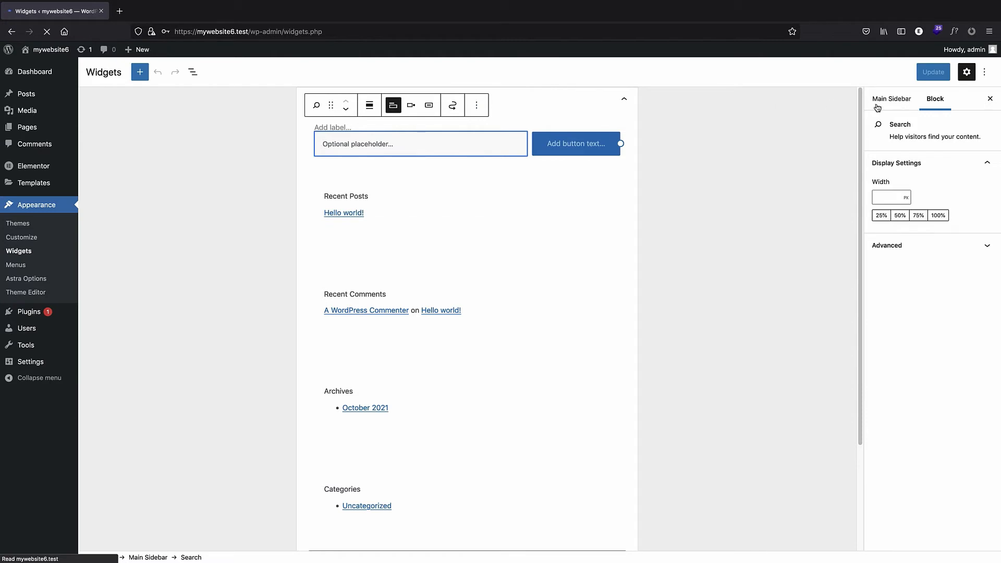
left_click(140, 74)
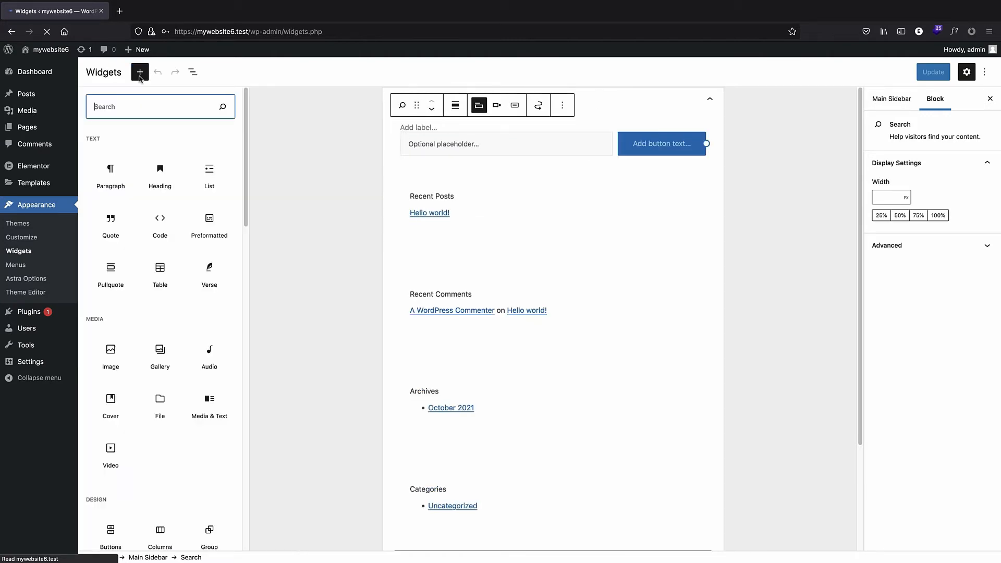
type("meta")
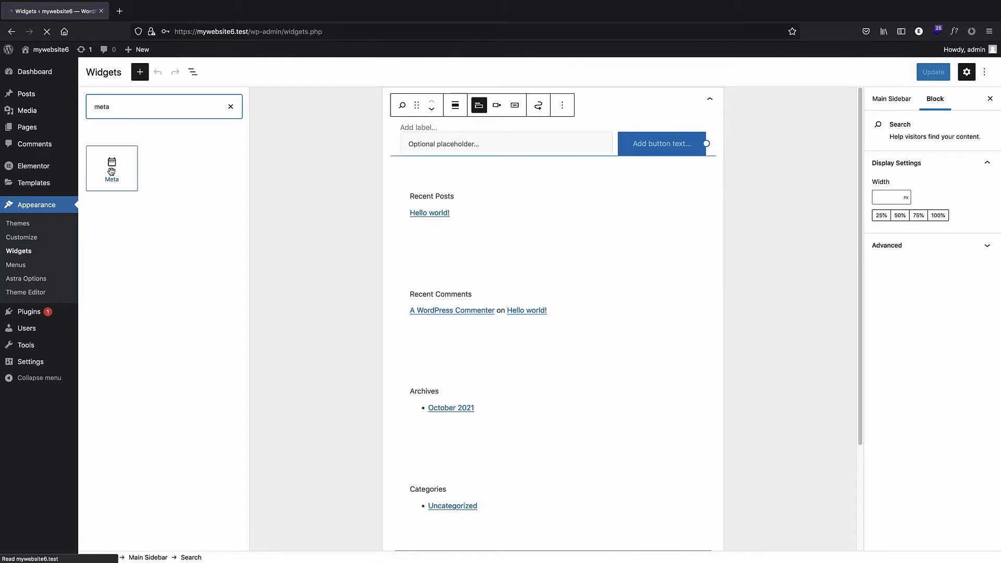
left_click_drag(111, 167, 461, 170)
left_click(933, 72)
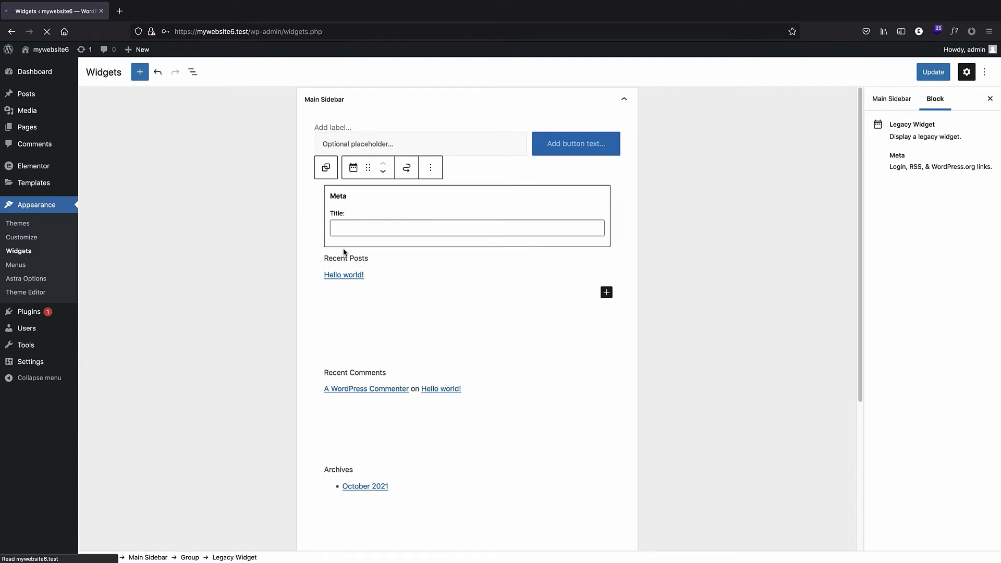
Title the Meta widget login/registration and update the widgets.
left_click(349, 229)
type("logi")
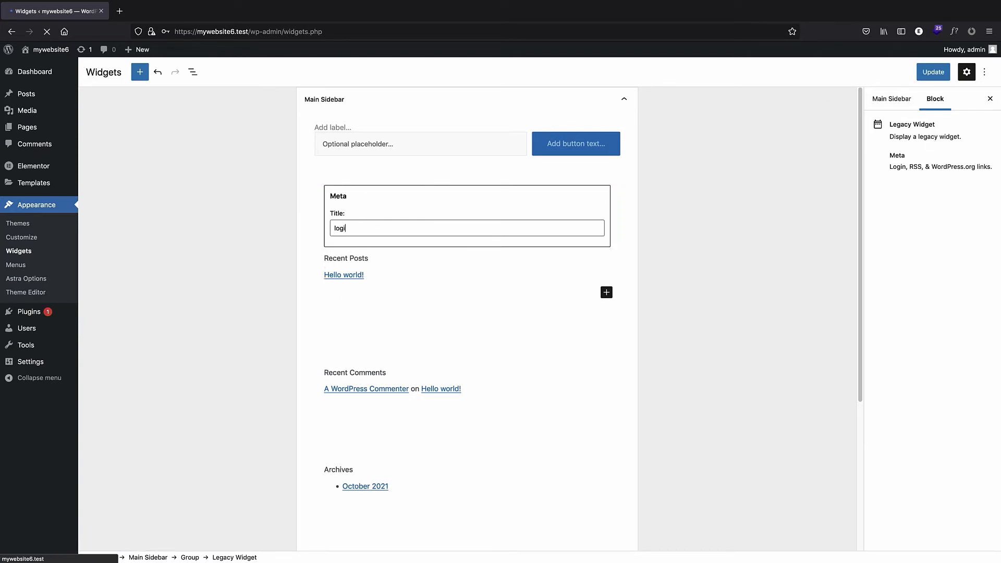
type("n/r")
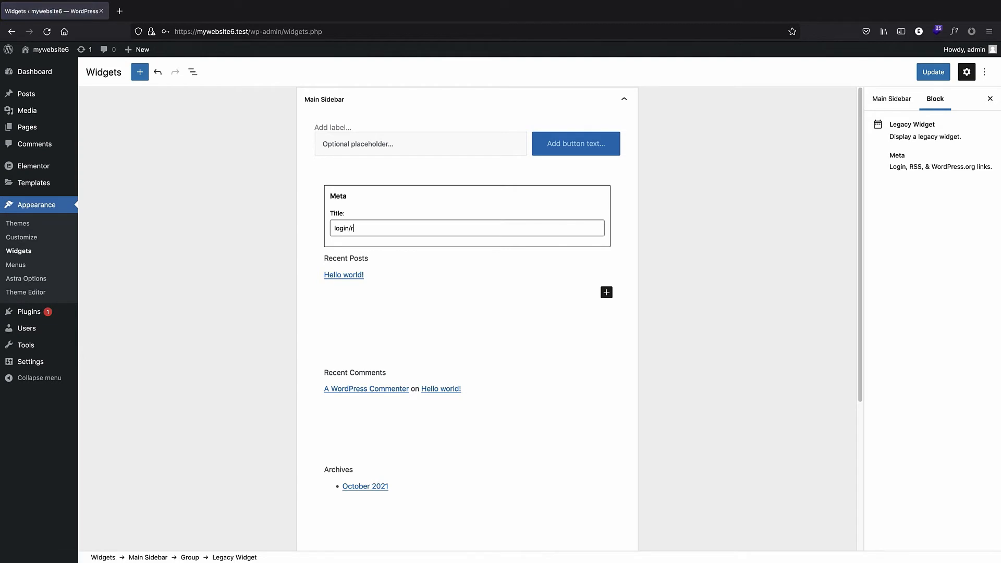
type("egistration")
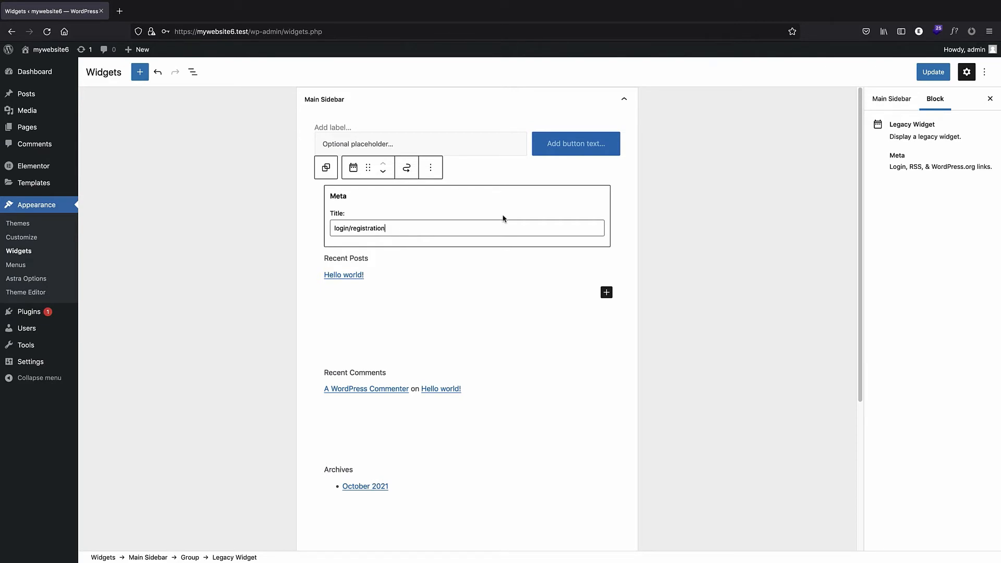
left_click(919, 72)
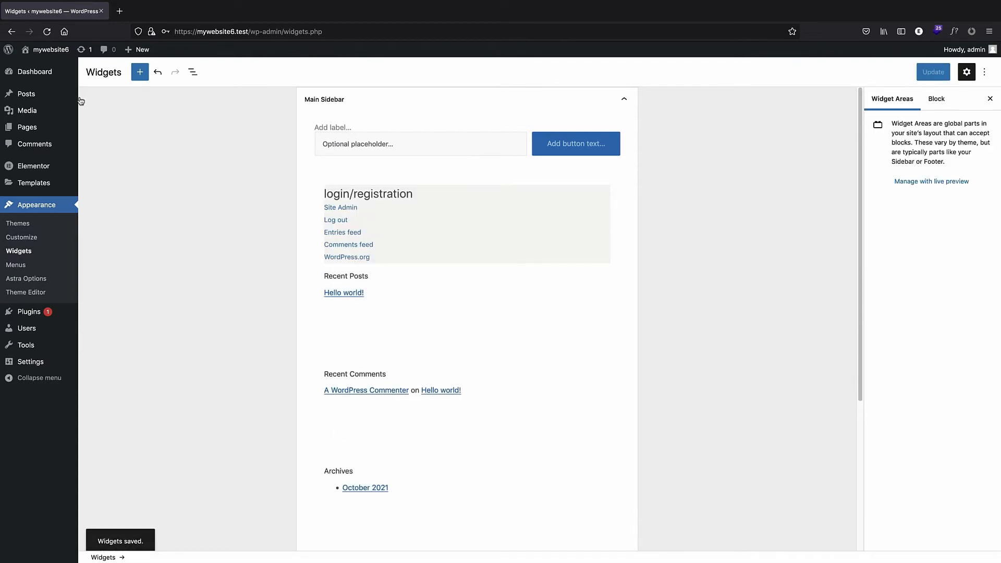
Visit the site's front end and log out through the widget's log out link.
left_click(41, 52)
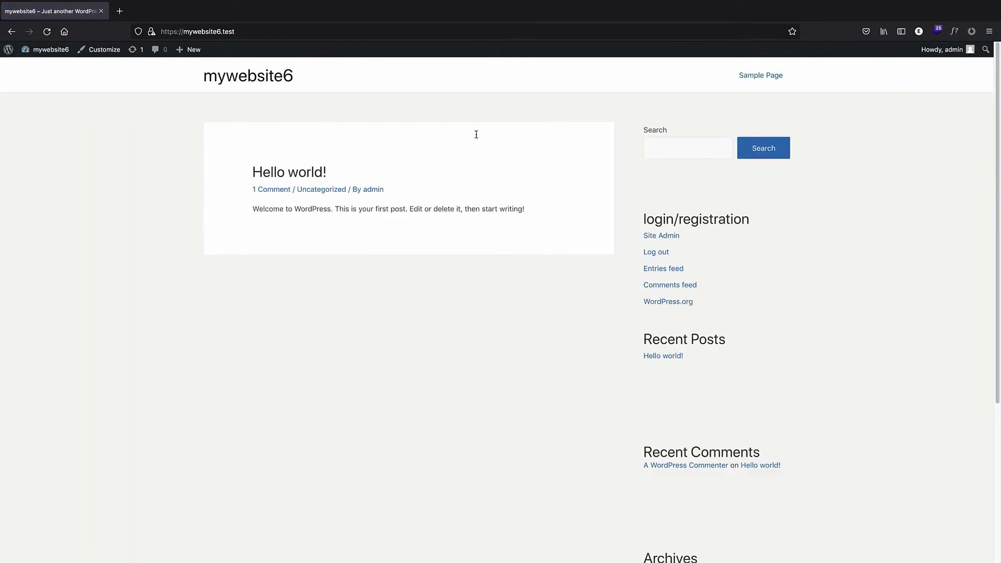
left_click(660, 253)
type("admin")
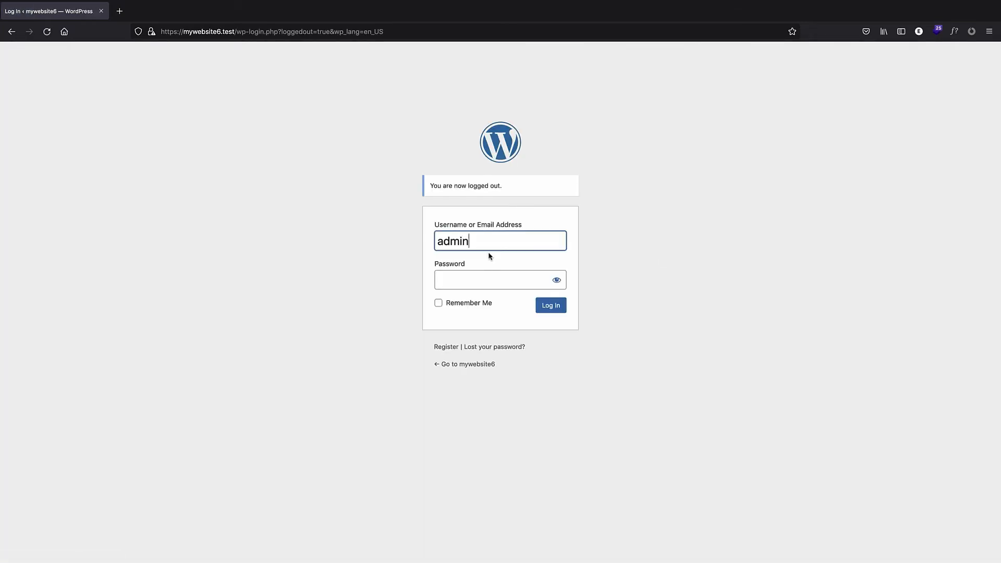
left_click(464, 273)
type("p")
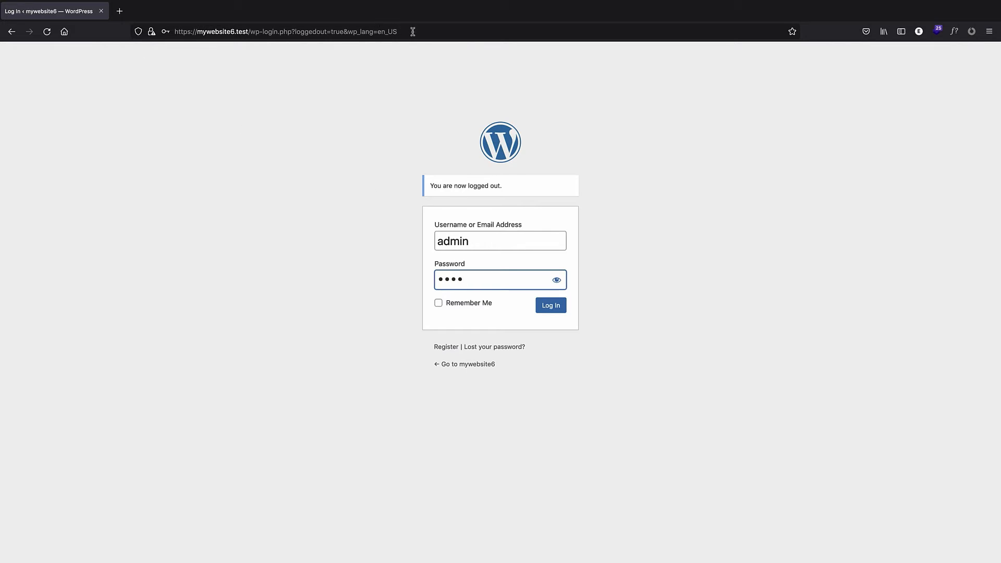
Open the site's homepage to view the login/registration widget as a logged-out visitor.
left_click_drag(402, 31, 251, 30)
key("BackSpace")
key("Return")
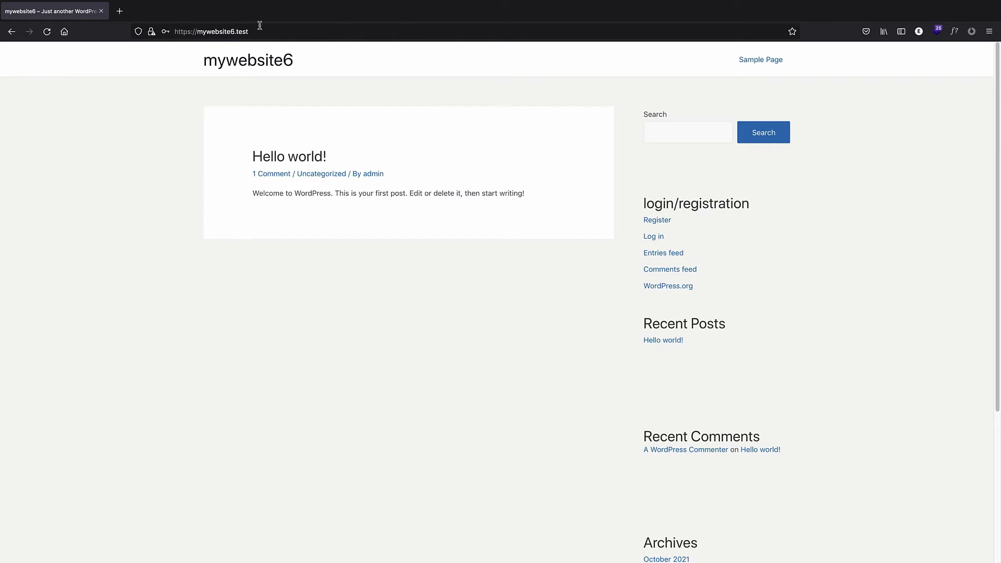
Navigate to the site's /wp-admin address.
left_click(241, 58)
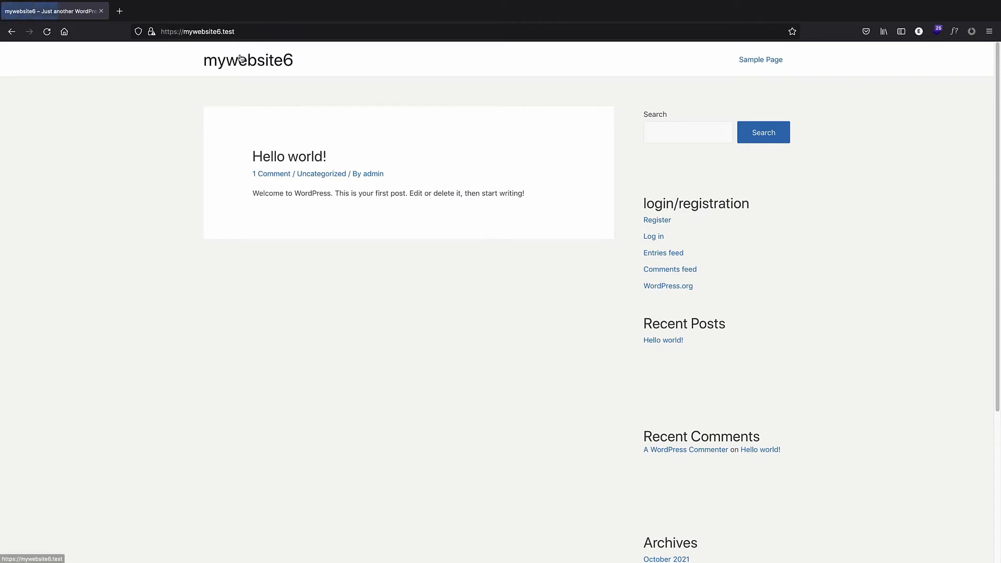
left_click(246, 31)
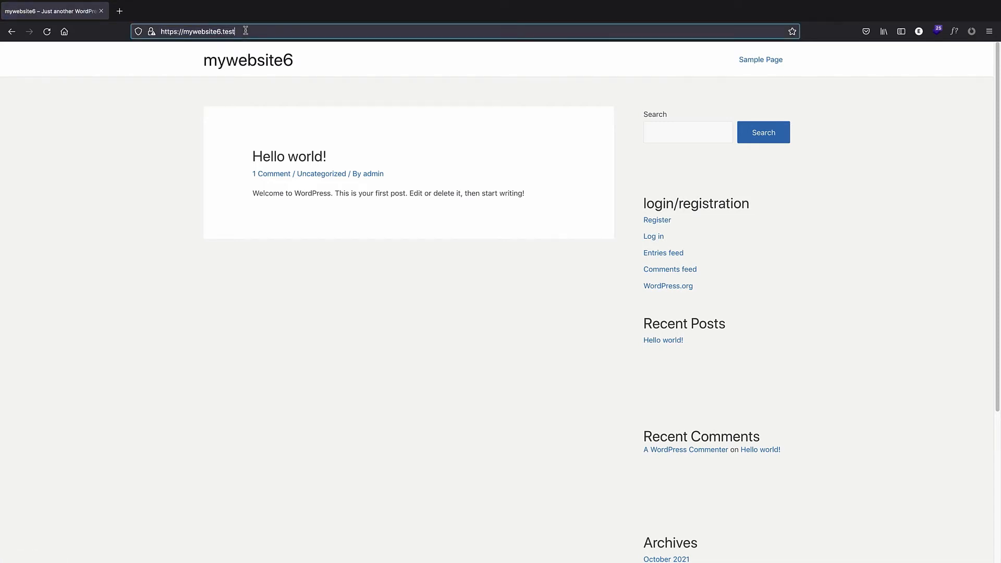
type("/w")
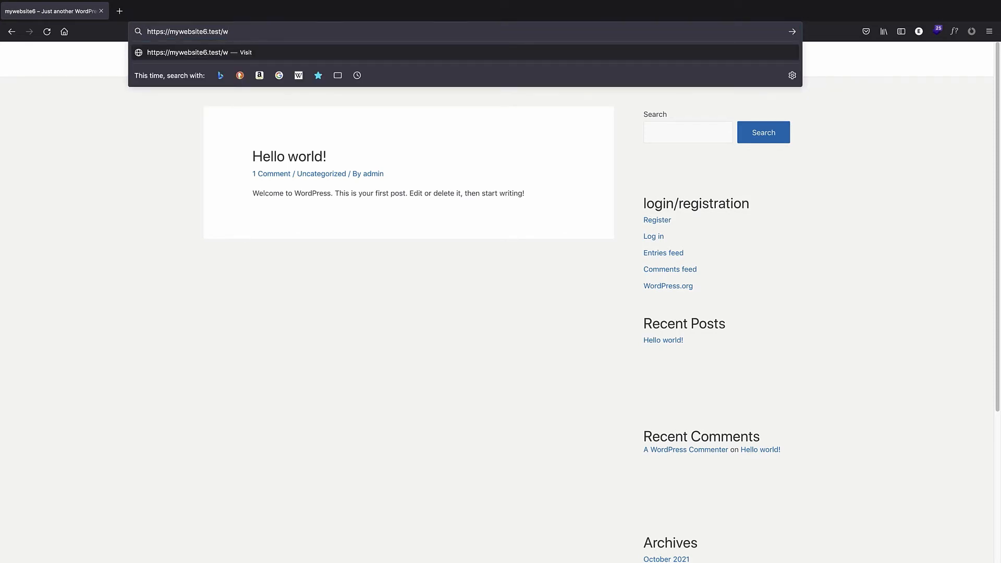
type("p-admin")
key("Return")
Log in with the admin username and the account password.
type("admin")
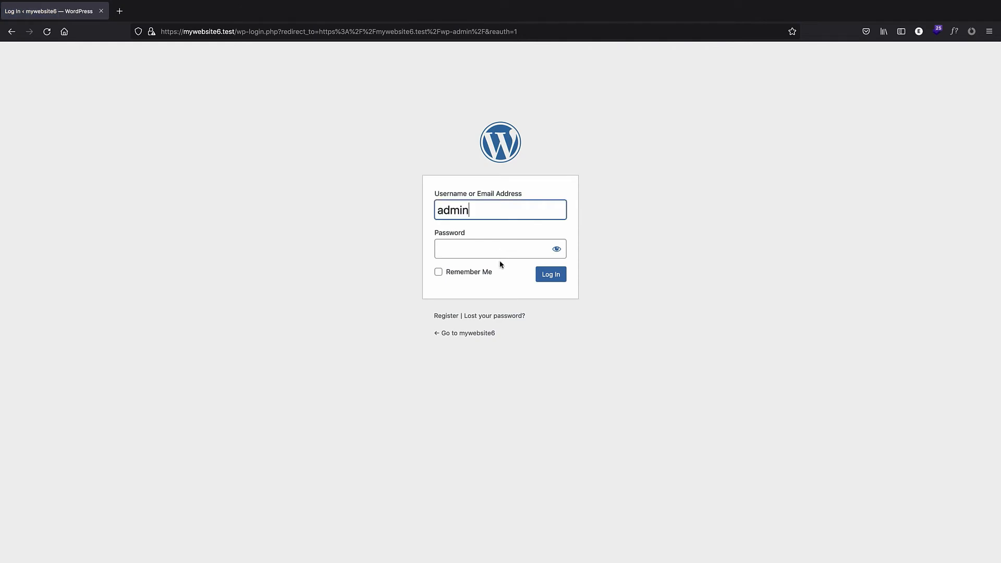
left_click(479, 249)
type("•••••")
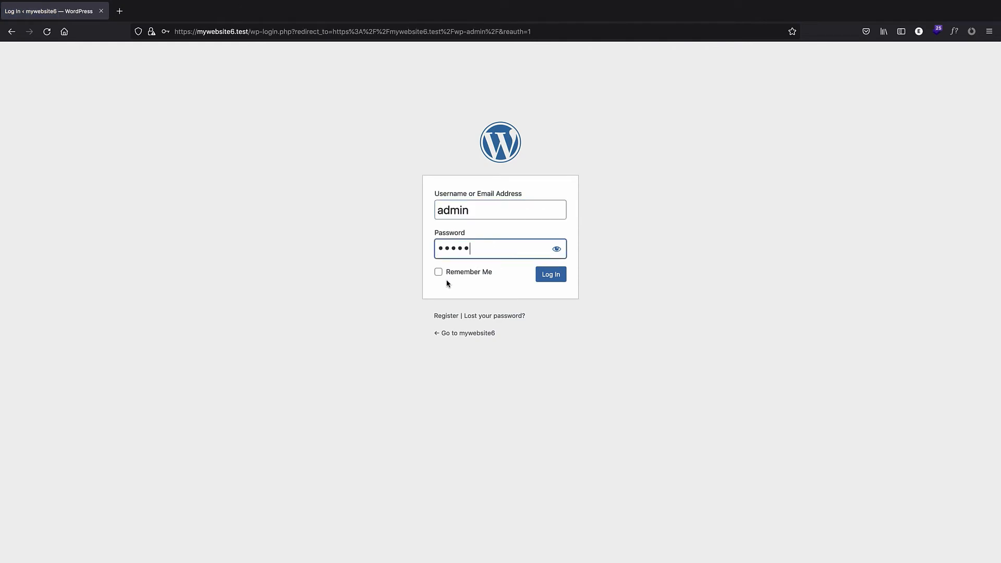
left_click(441, 276)
left_click(550, 275)
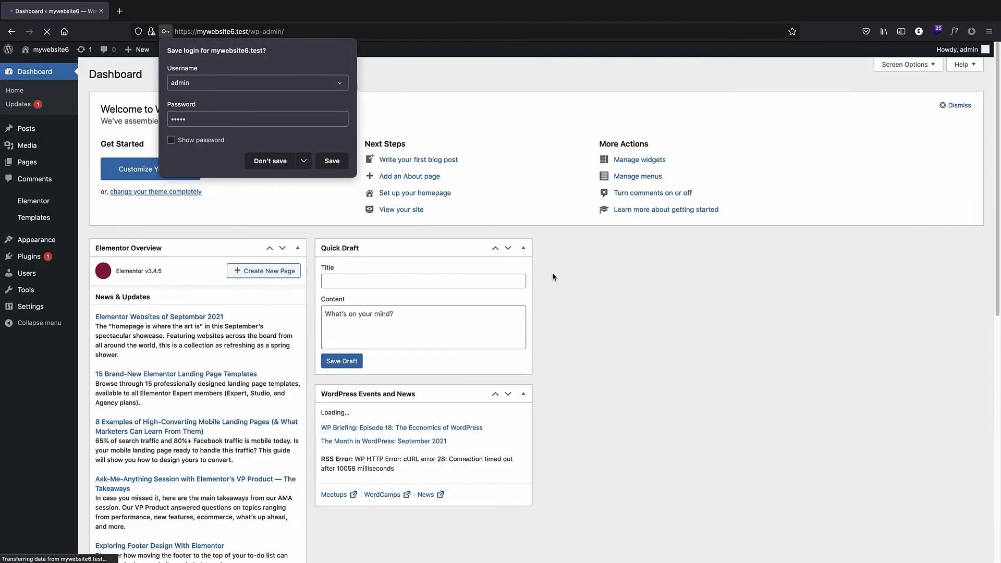
Open Add New Plugins and search the plugin directory for user profiles.
mouse_move(32, 258)
left_click(112, 273)
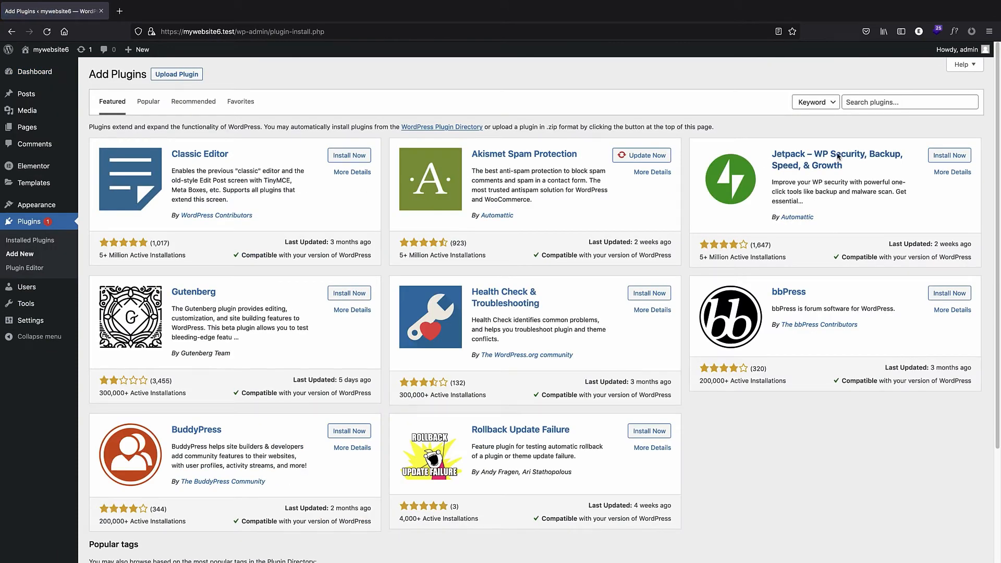
left_click(861, 99)
type("user prof")
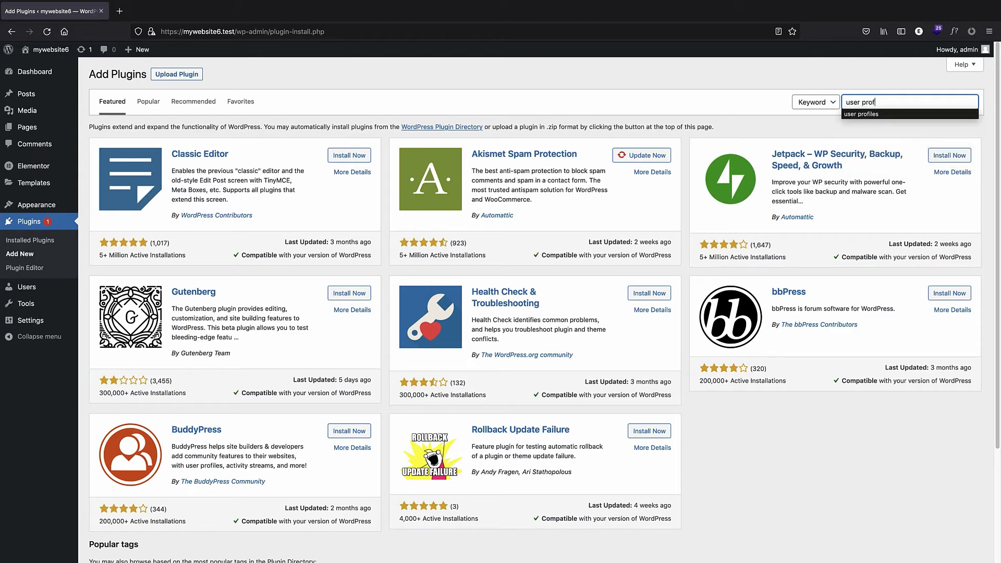
type("iles")
left_click(863, 114)
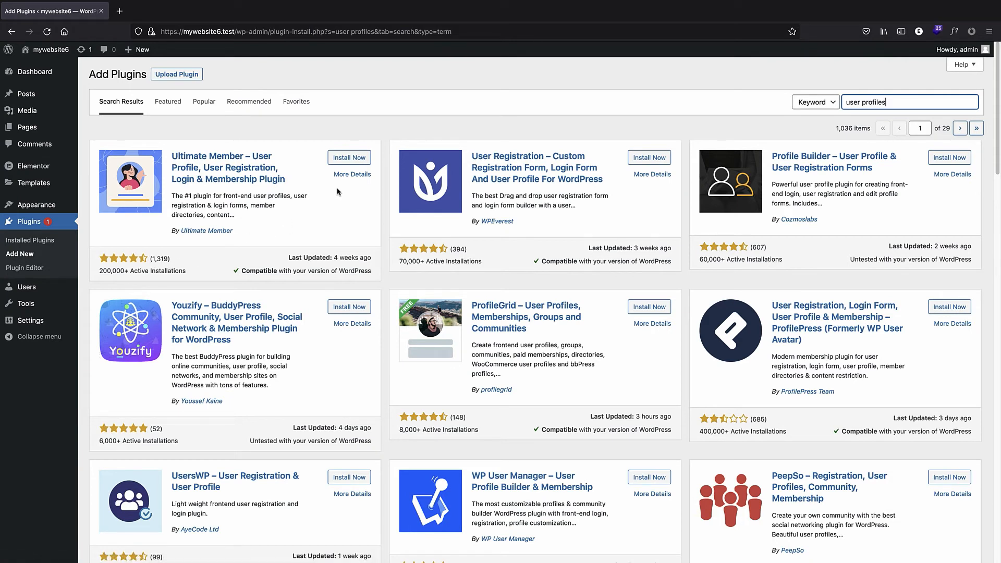
Install and activate the Ultimate Member plugin.
left_click(345, 159)
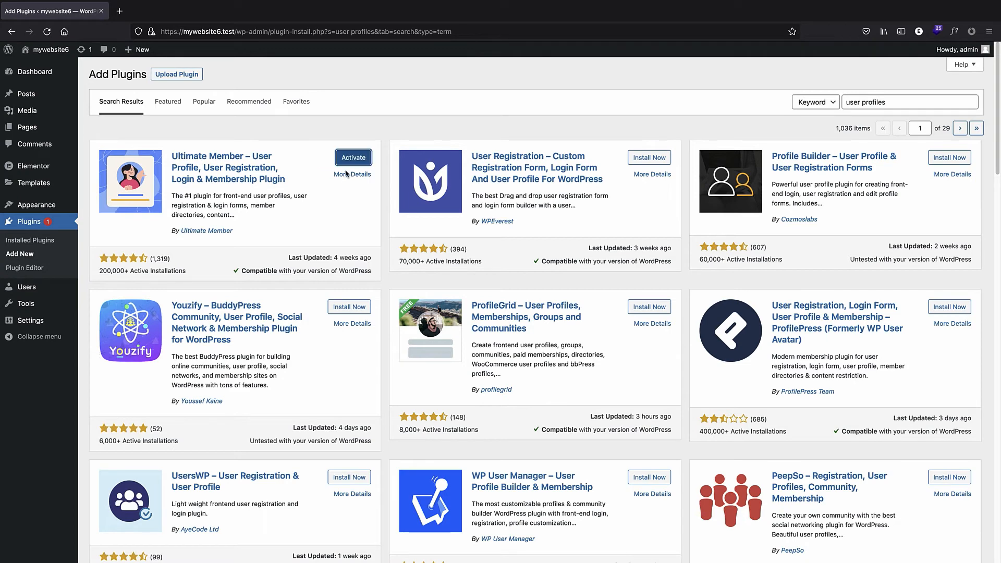
left_click(349, 162)
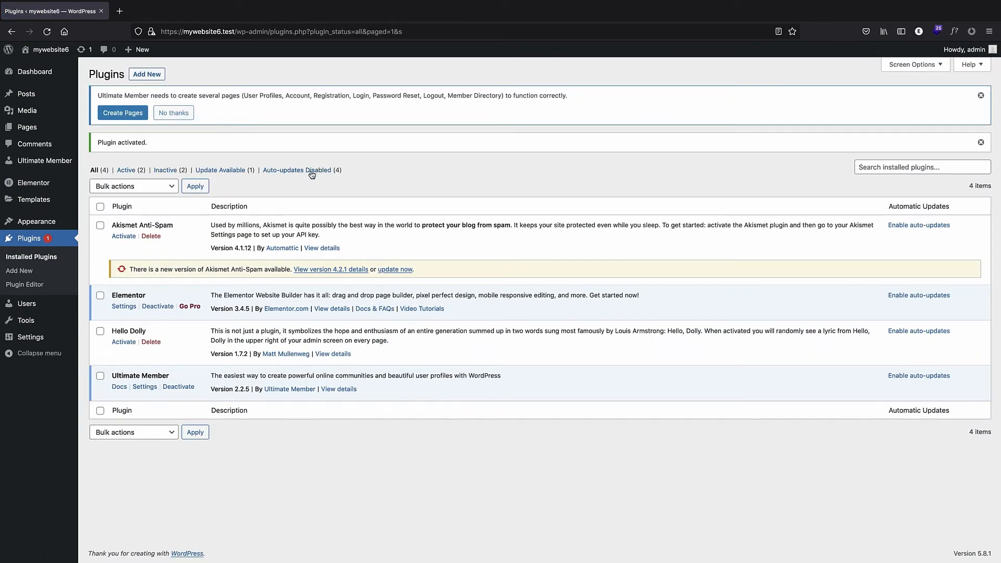
Create the pages Ultimate Member requires and save its page settings.
left_click(35, 163)
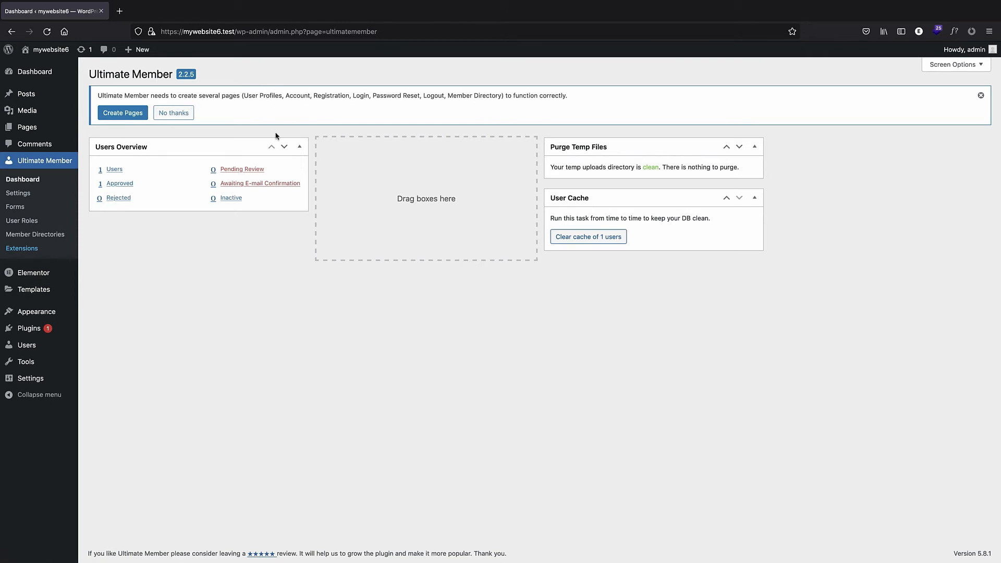
left_click(121, 114)
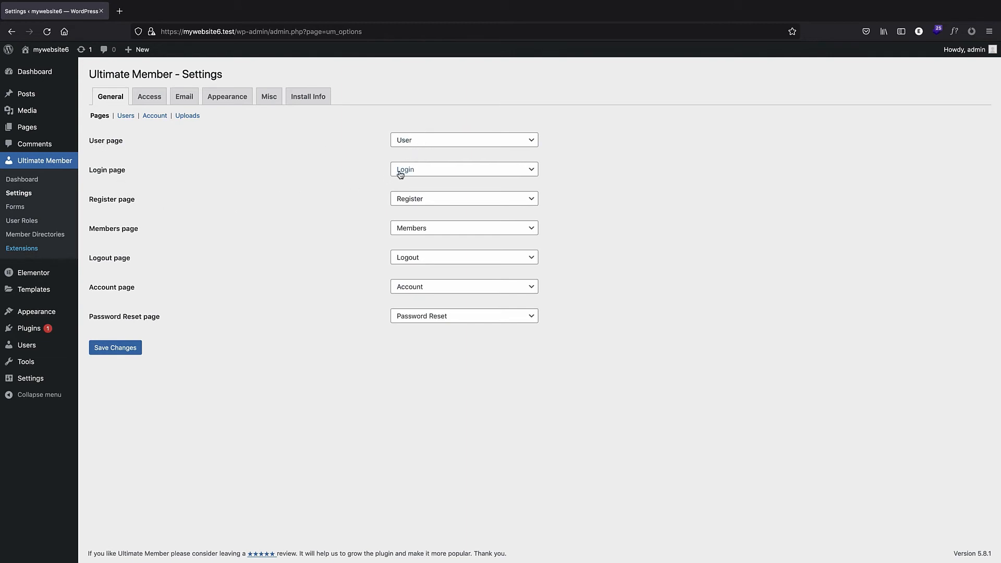
left_click(115, 349)
Inspect the Logout and Register pages created by Ultimate Member in the page editor.
left_click(42, 129)
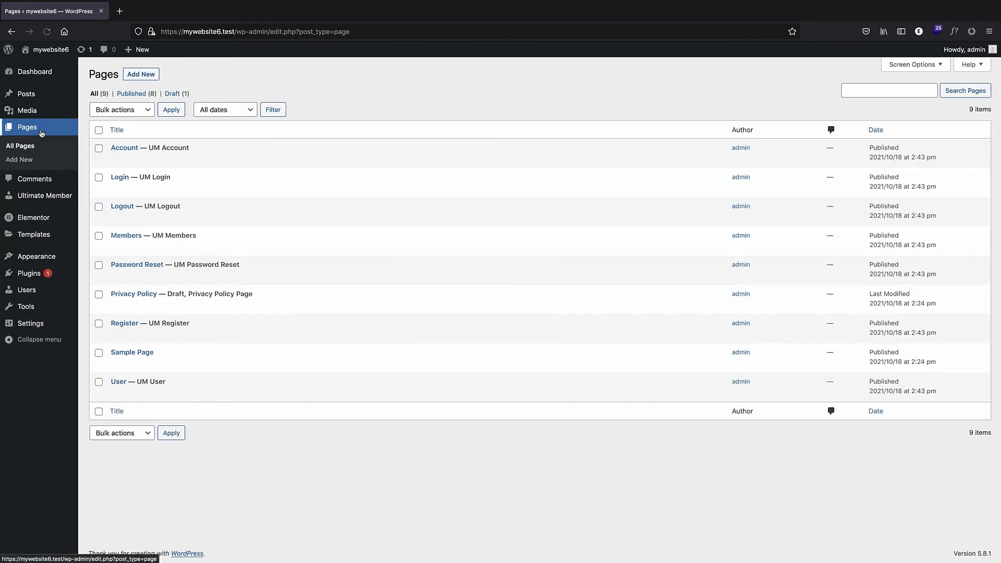
mouse_move(153, 161)
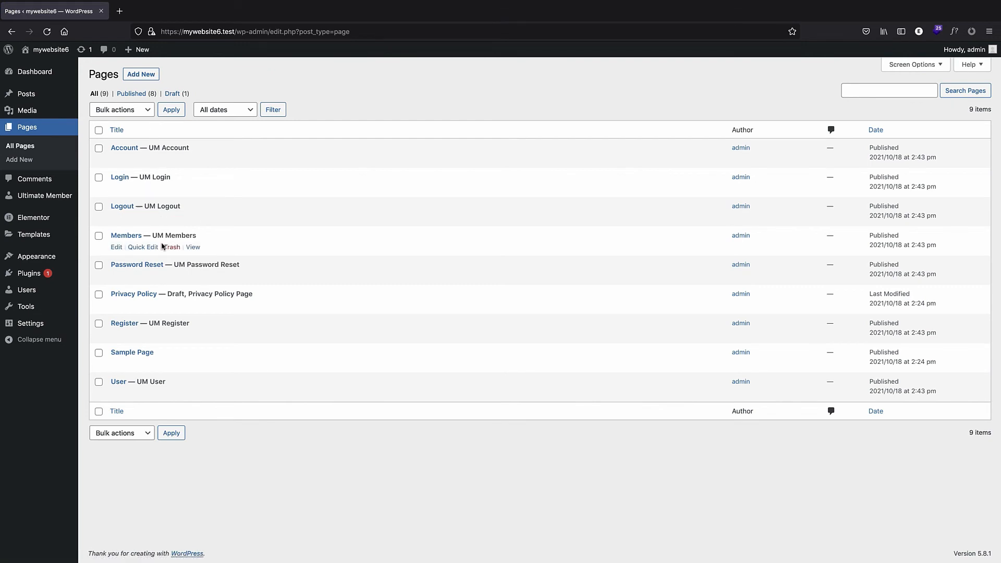
left_click(122, 207)
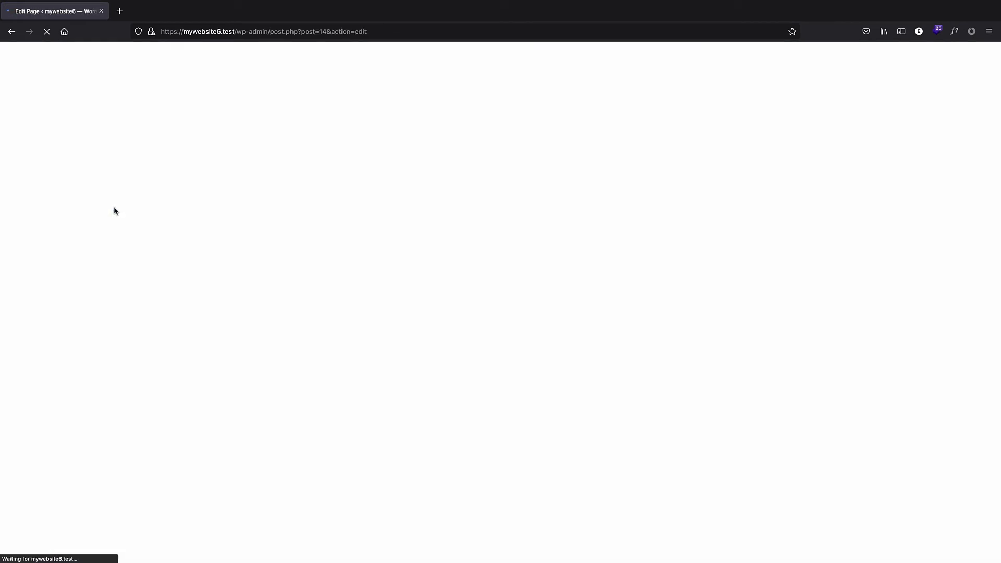
left_click(562, 172)
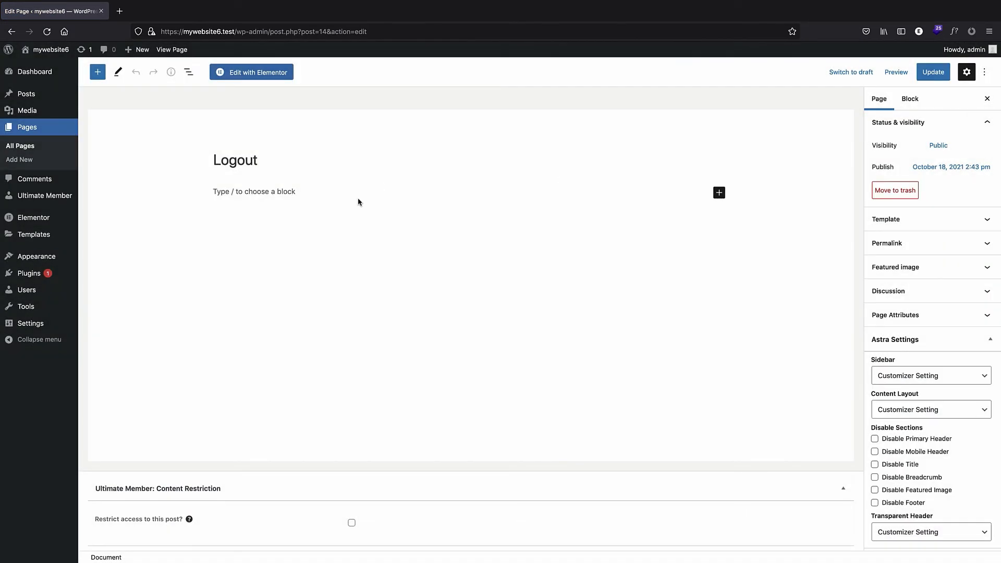
left_click(306, 197)
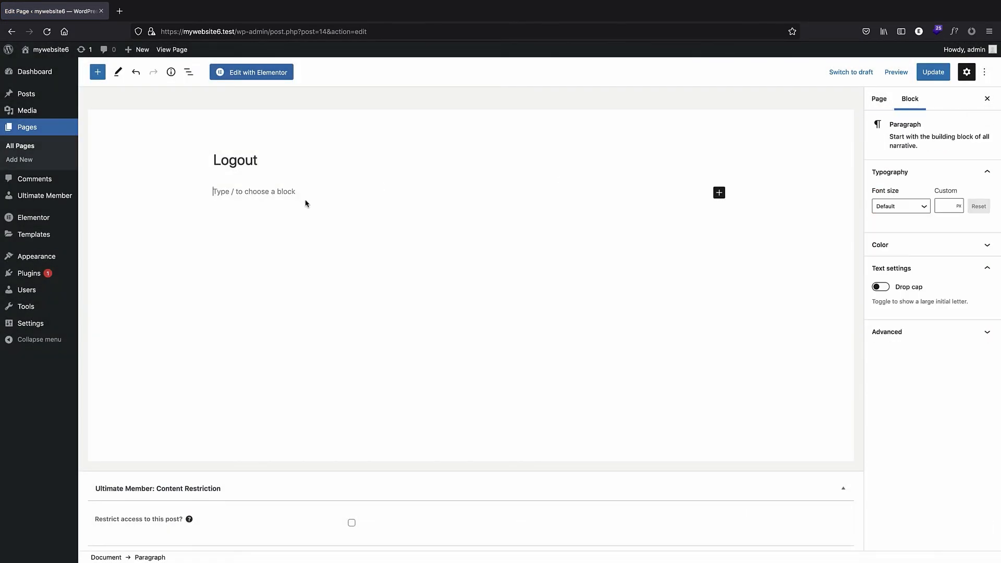
left_click(42, 132)
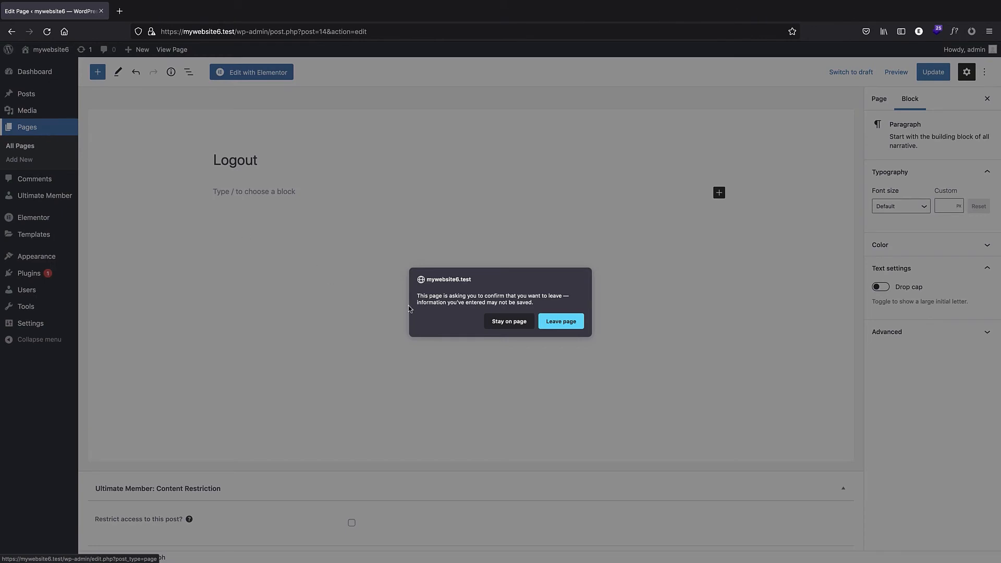
left_click(556, 322)
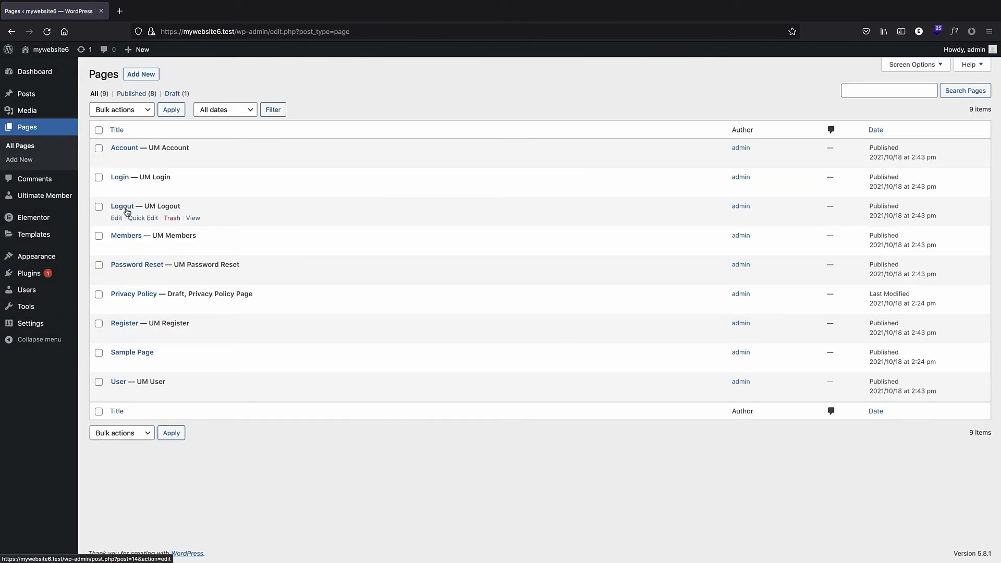
left_click(128, 324)
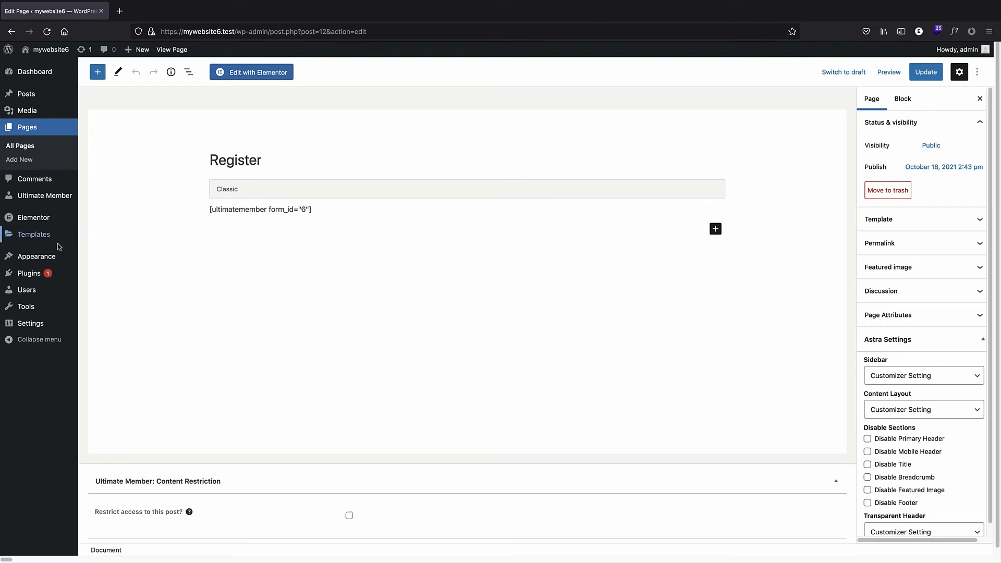
Create a new menu named "menu" with the Primary Menu display location selected.
mouse_move(41, 259)
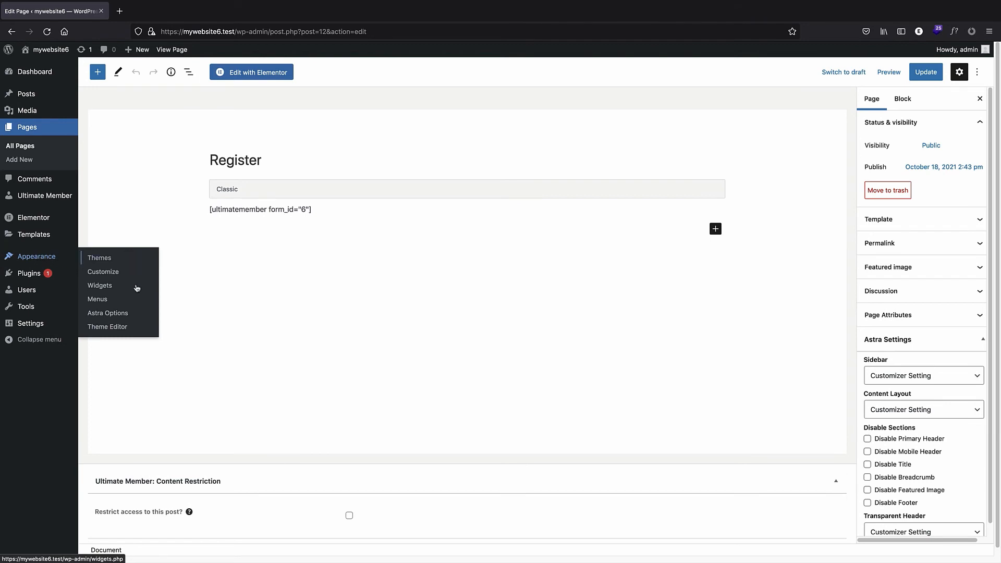
left_click(121, 301)
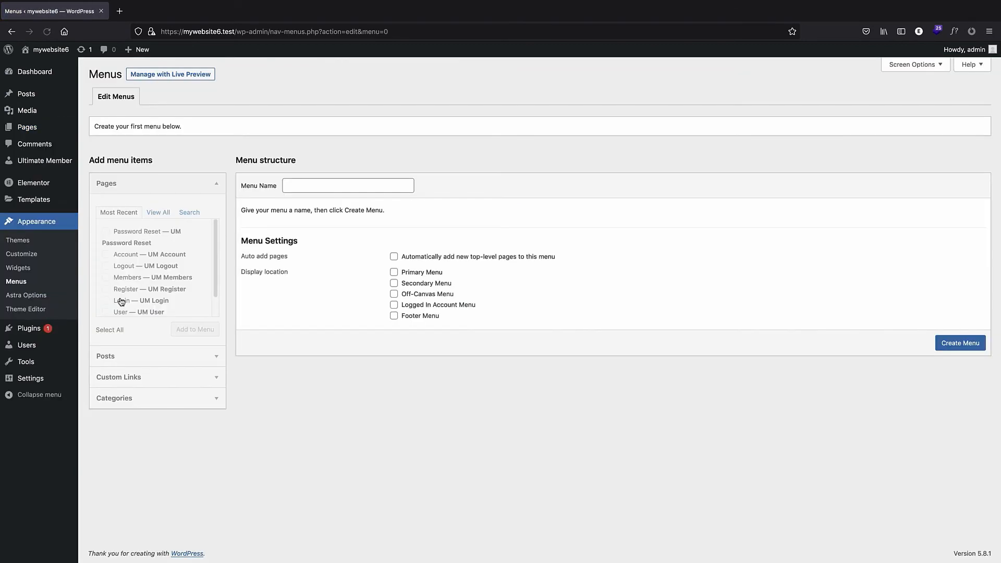
left_click(291, 188)
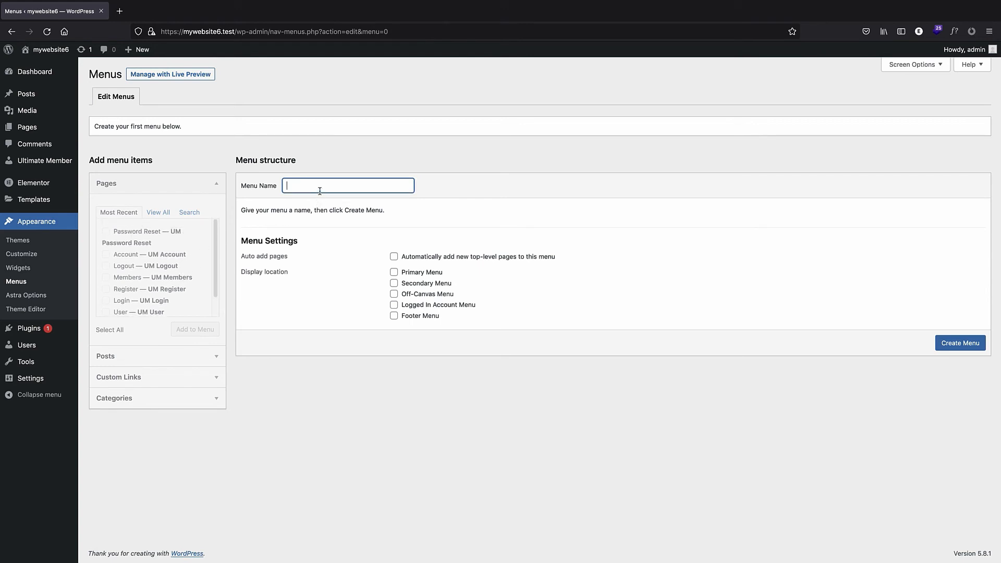
left_click(394, 272)
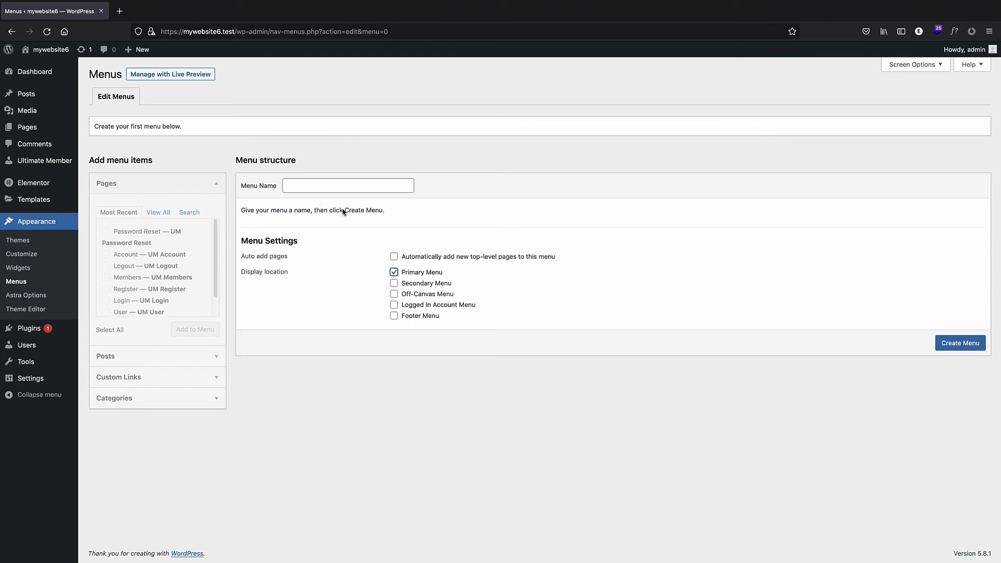
left_click(331, 188)
type("m")
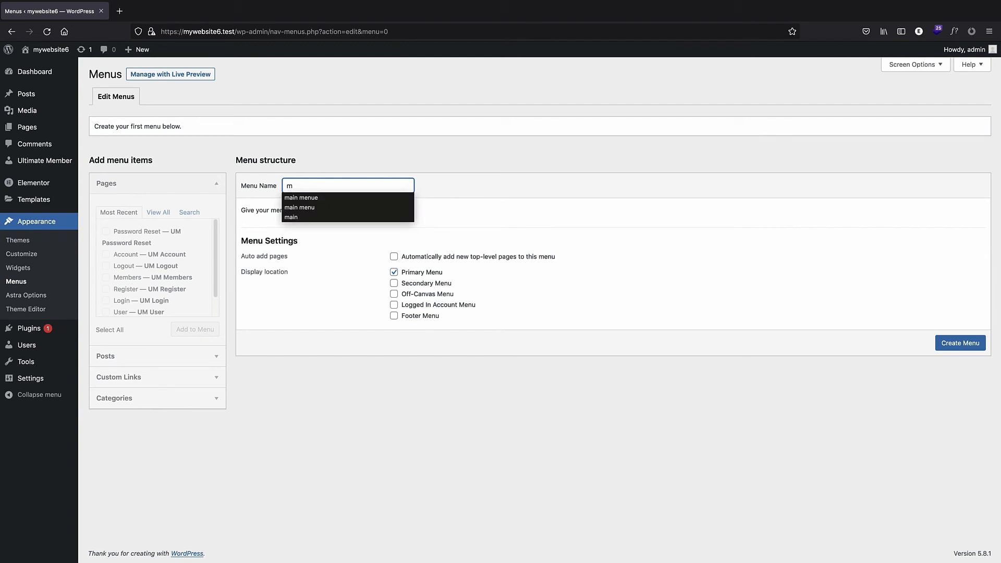
type("enu")
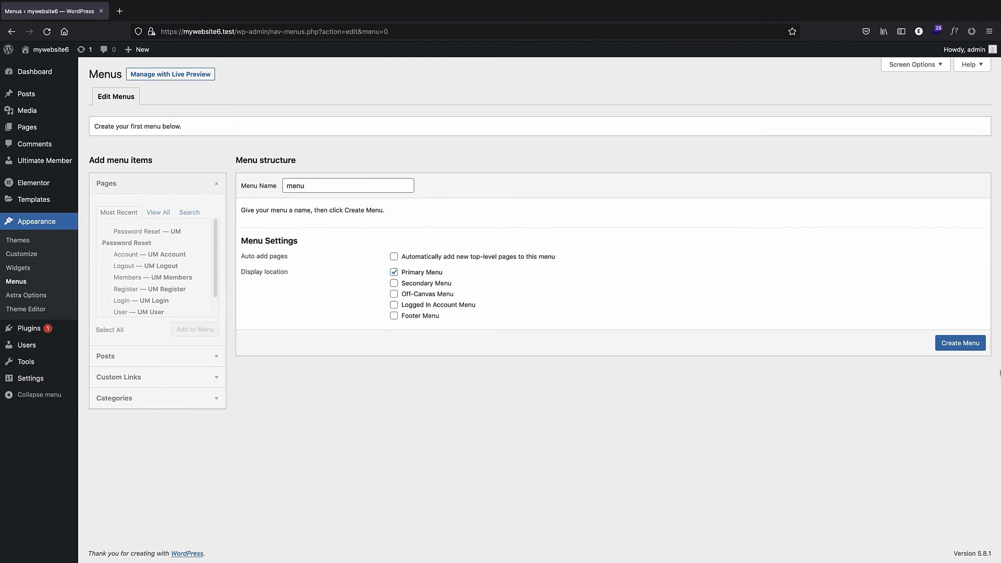
left_click(960, 343)
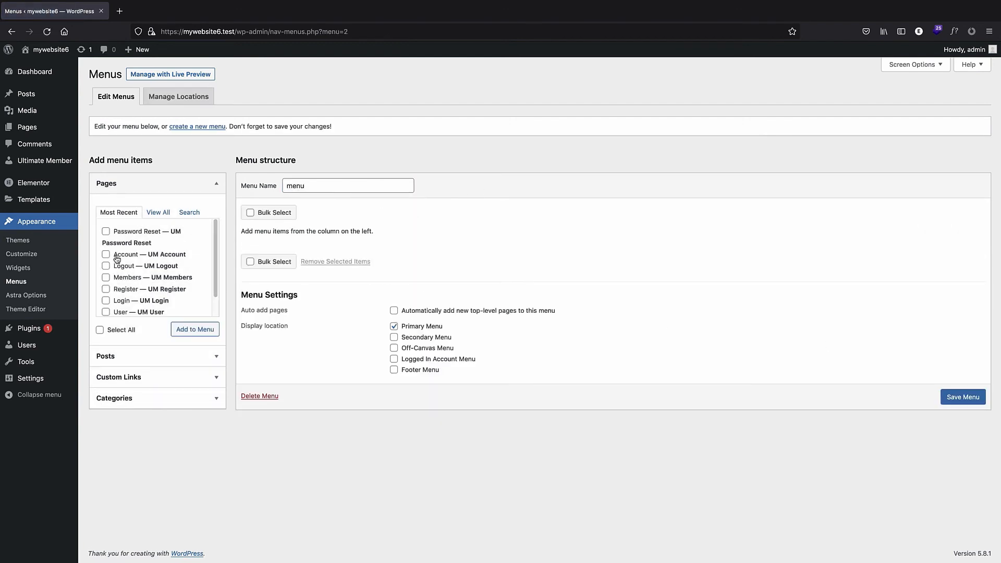
Tick the six Ultimate Member pages and save the menu without adding them.
left_click(106, 254)
left_click(106, 266)
left_click(106, 277)
left_click(105, 289)
left_click(106, 300)
left_click(106, 311)
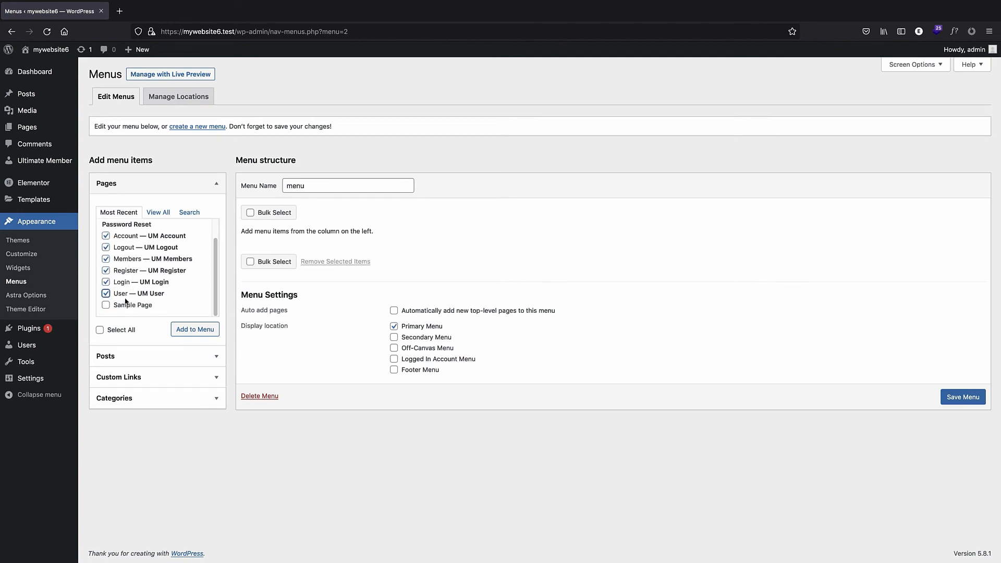
scroll(131, 246, "up", 2)
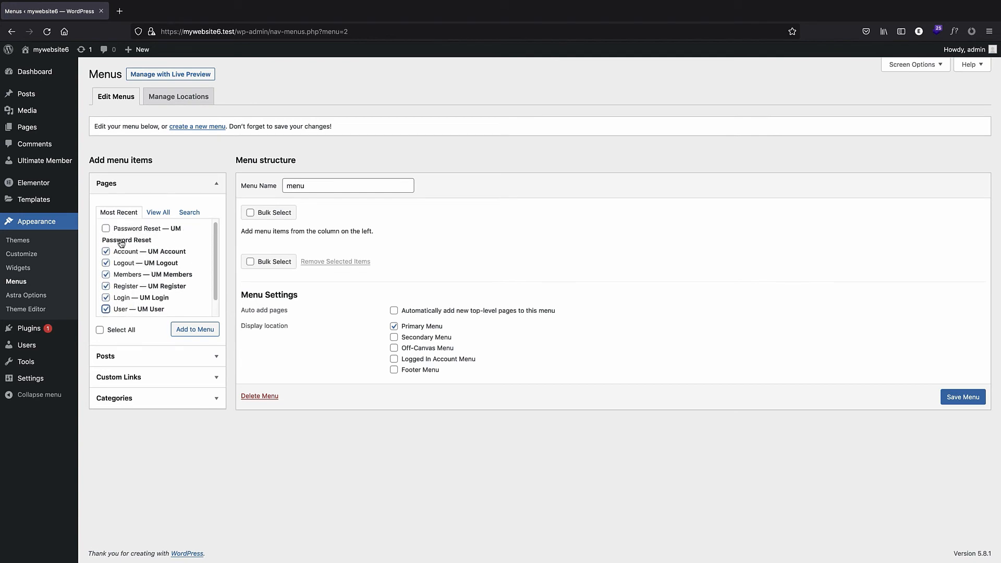
left_click(960, 398)
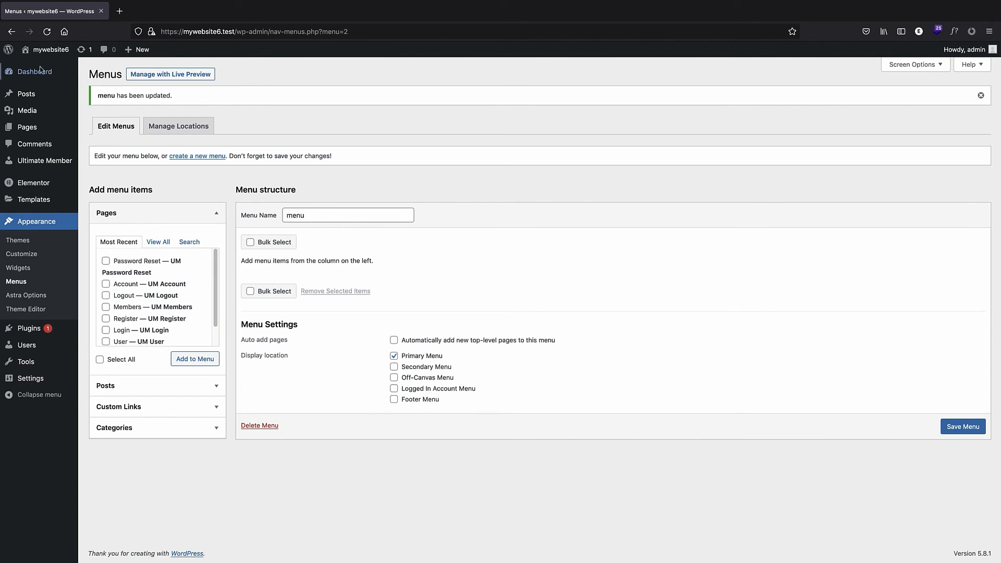
Open the site's front end in a new tab and return to the menu editor.
right_click(41, 50)
left_click(127, 6)
left_click(127, 6)
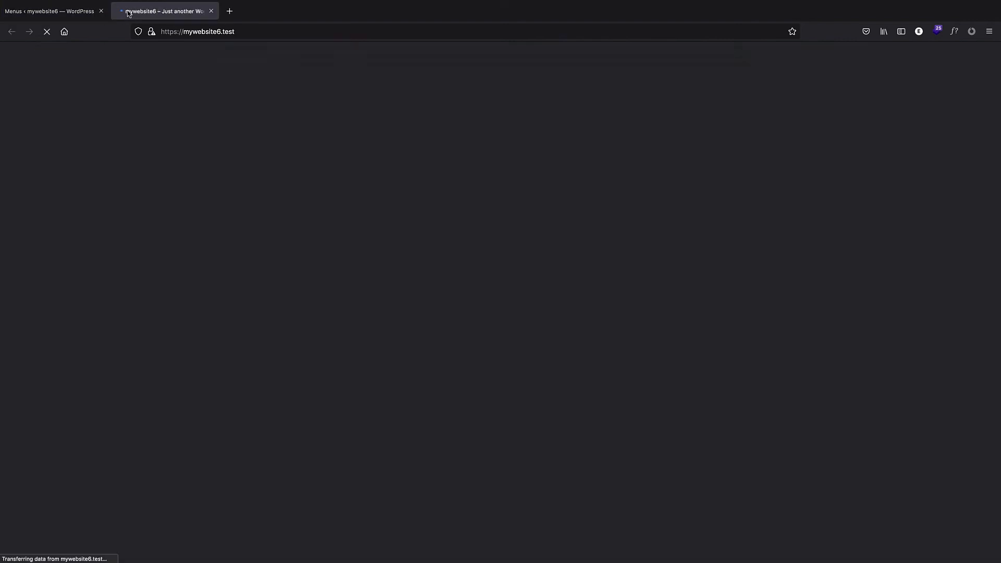
left_click(52, 11)
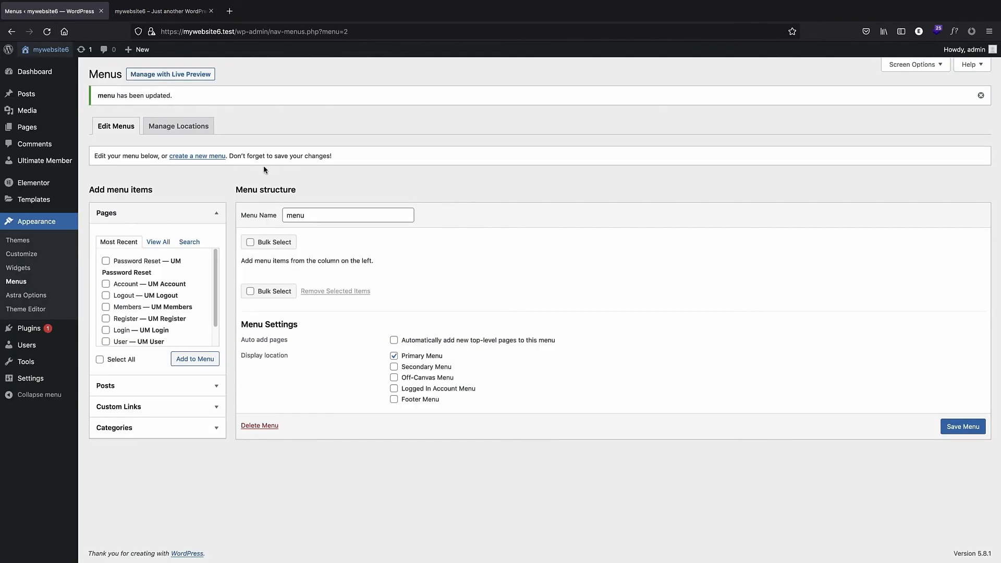
Assign "menu" to the Primary Menu theme location and save the location changes.
left_click(333, 218)
left_click(178, 126)
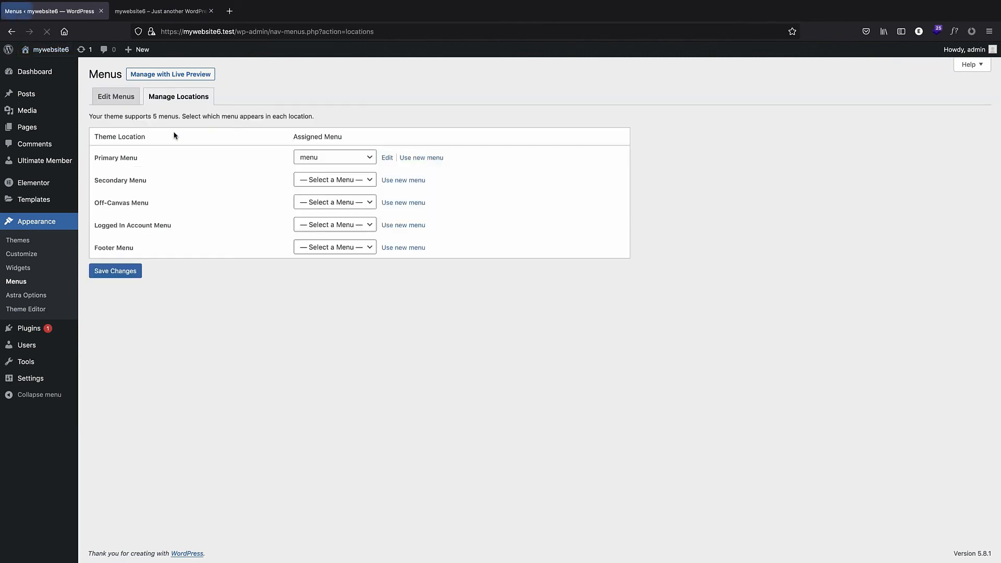
left_click(348, 158)
left_click(348, 157)
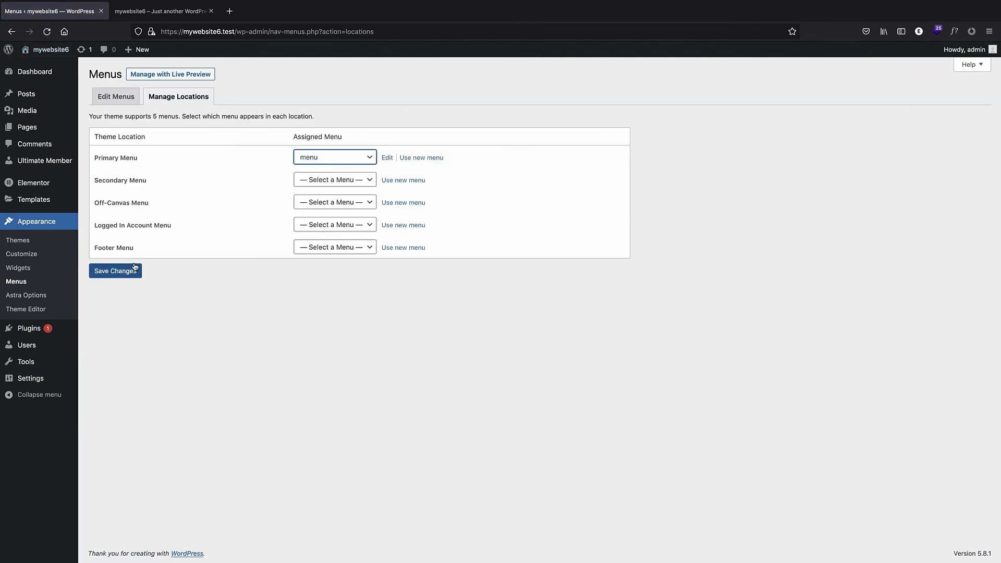
left_click(128, 271)
Add the Account, Logout, Members, Register, Login and User pages to the menu and save it.
left_click(116, 126)
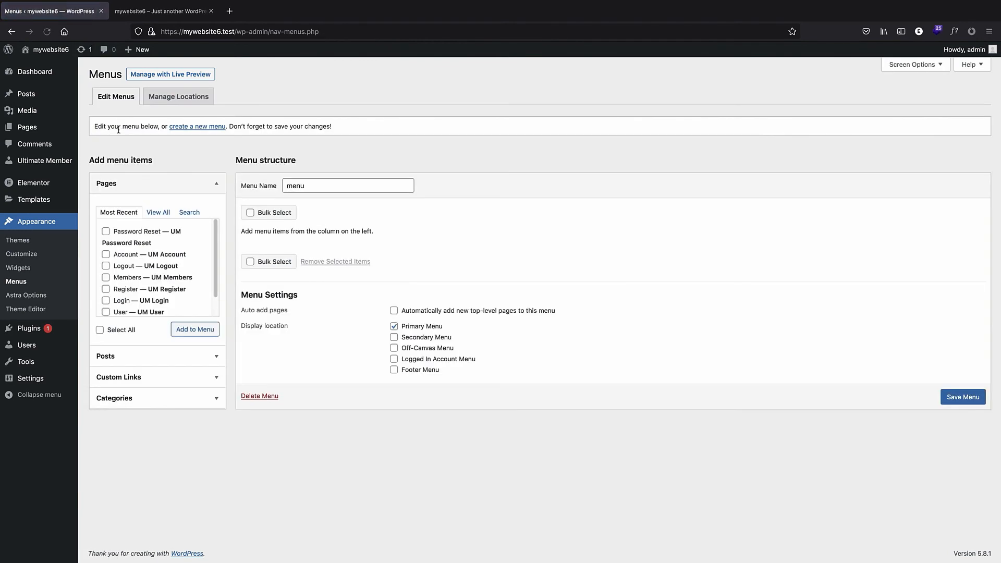
left_click(106, 254)
left_click(106, 265)
left_click(105, 277)
left_click(106, 289)
left_click(106, 300)
left_click(106, 312)
scroll(125, 310, "down", 1)
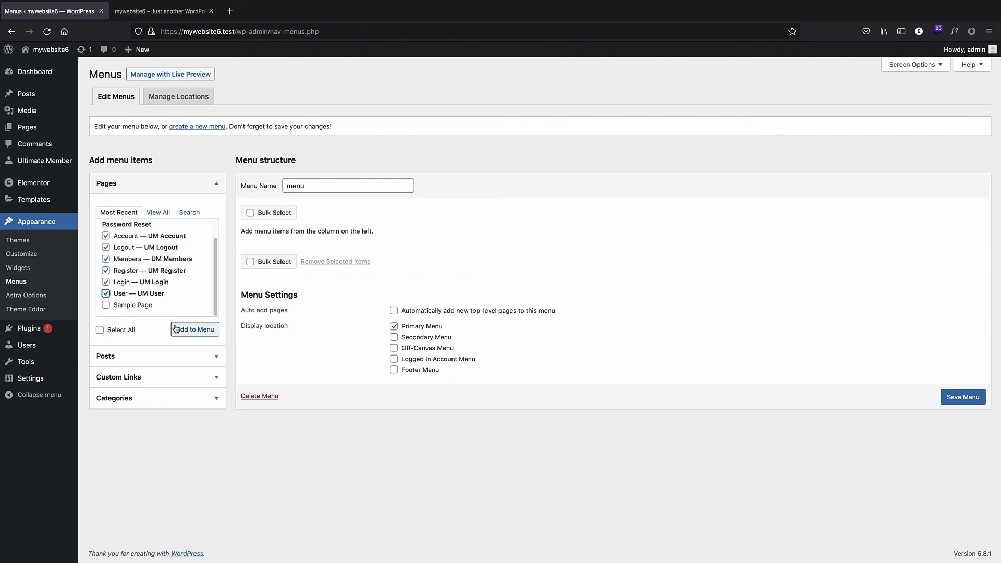
left_click(195, 329)
scroll(359, 324, "down", 1)
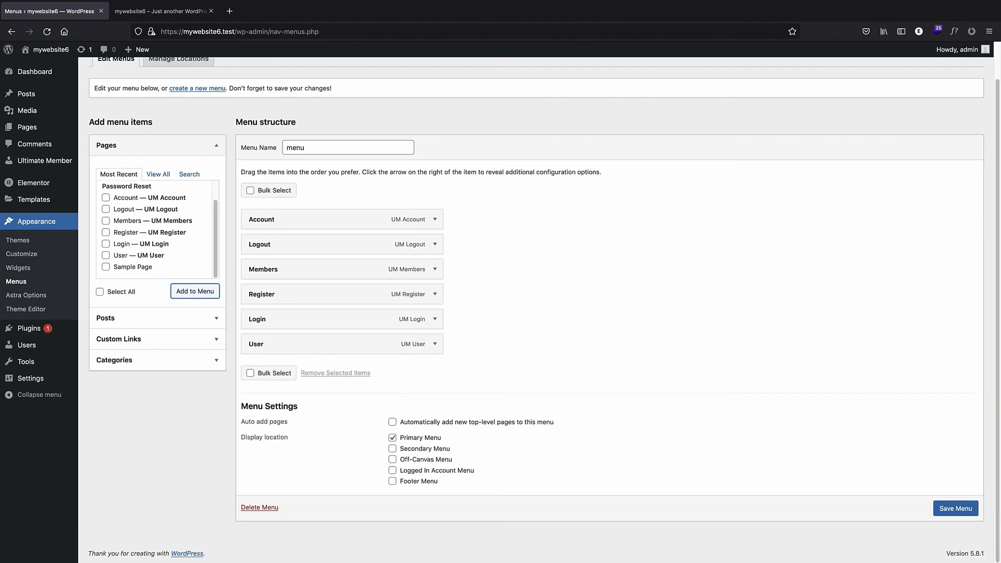
left_click(955, 513)
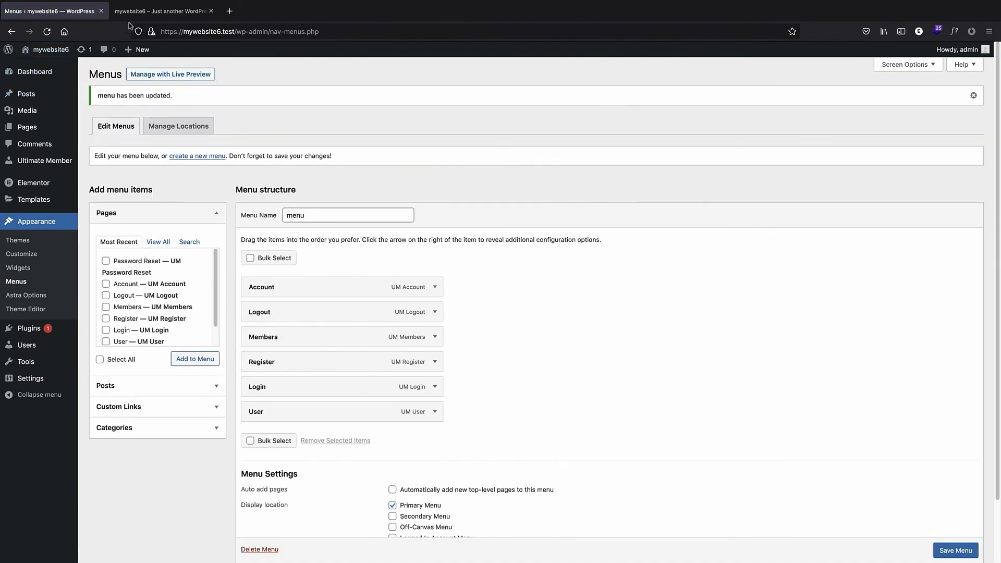
Reload the site in the other tab and try the menu's Logout, Register and Login items.
left_click(146, 15)
left_click(246, 32)
key("Return")
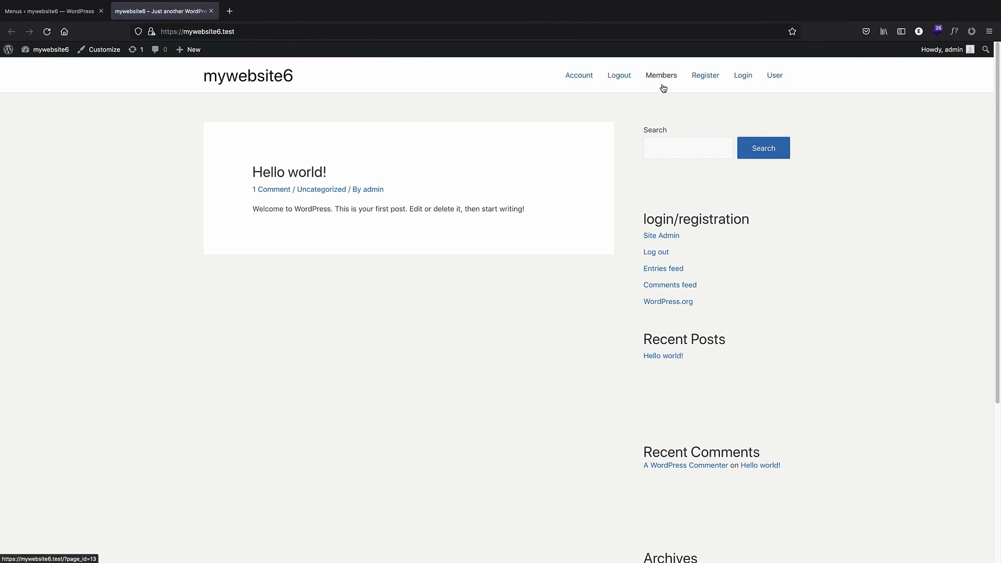
left_click(617, 77)
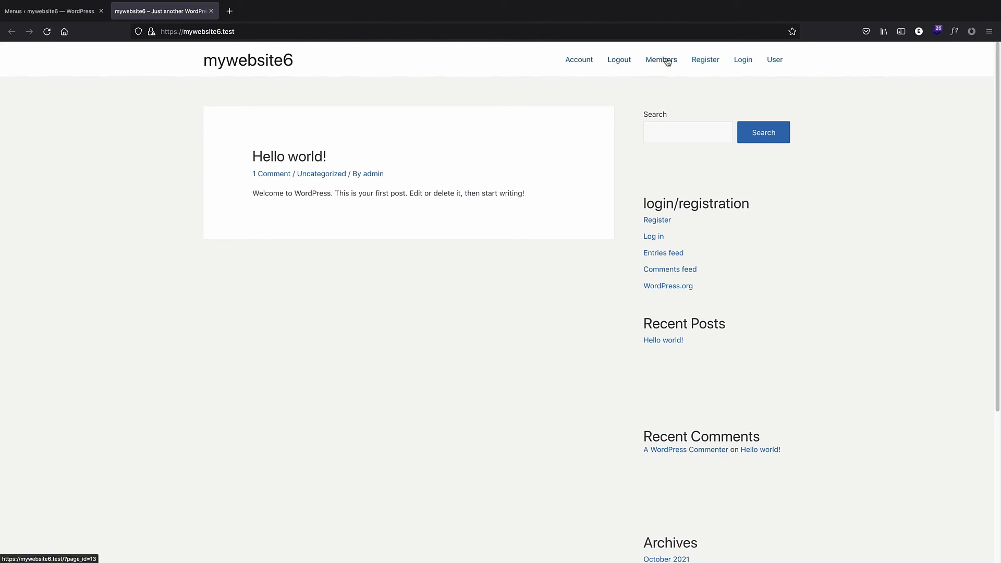
left_click(706, 60)
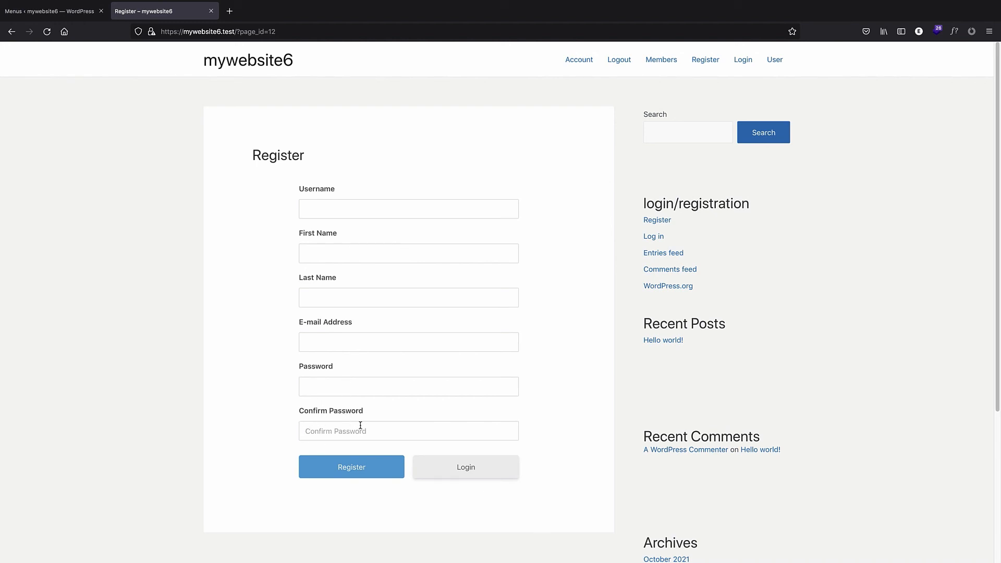
left_click(742, 62)
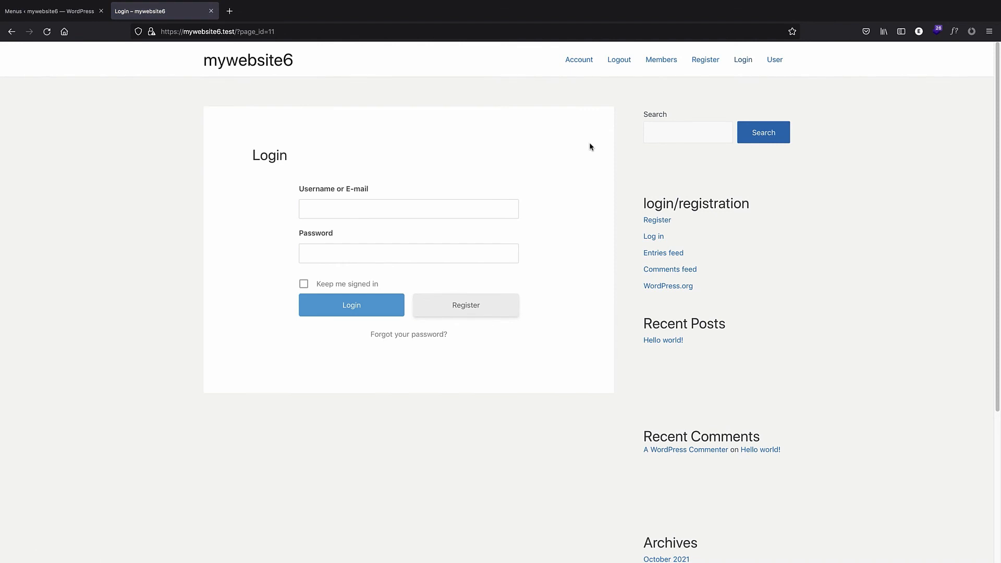